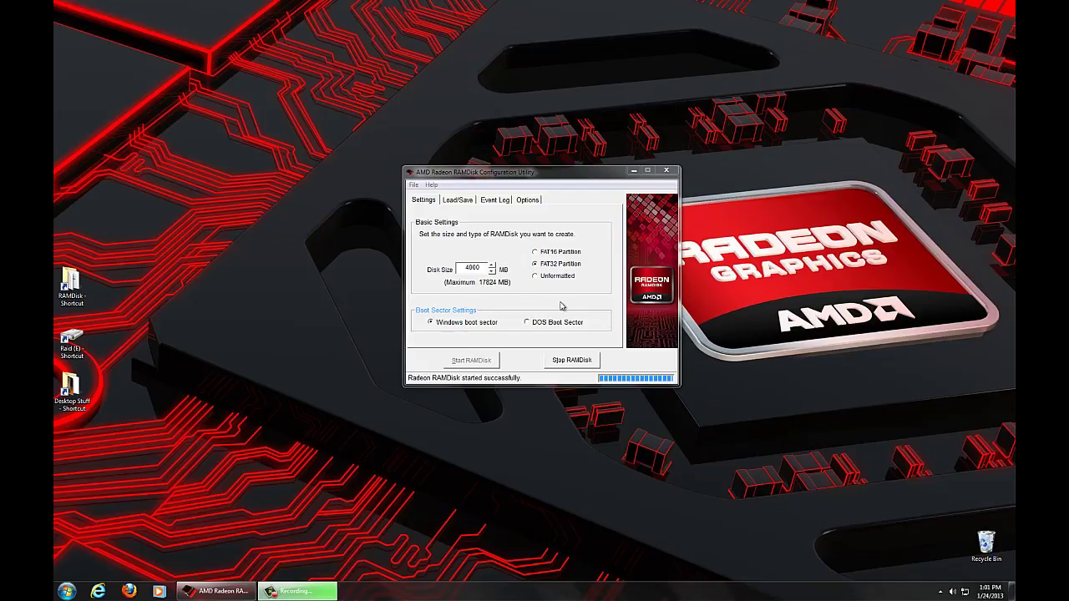
# Open the Local Disk (F:) RAM disk from Computer and arrange its window beside the RAMDisk Configuration Utility
pyautogui.click(66, 591)
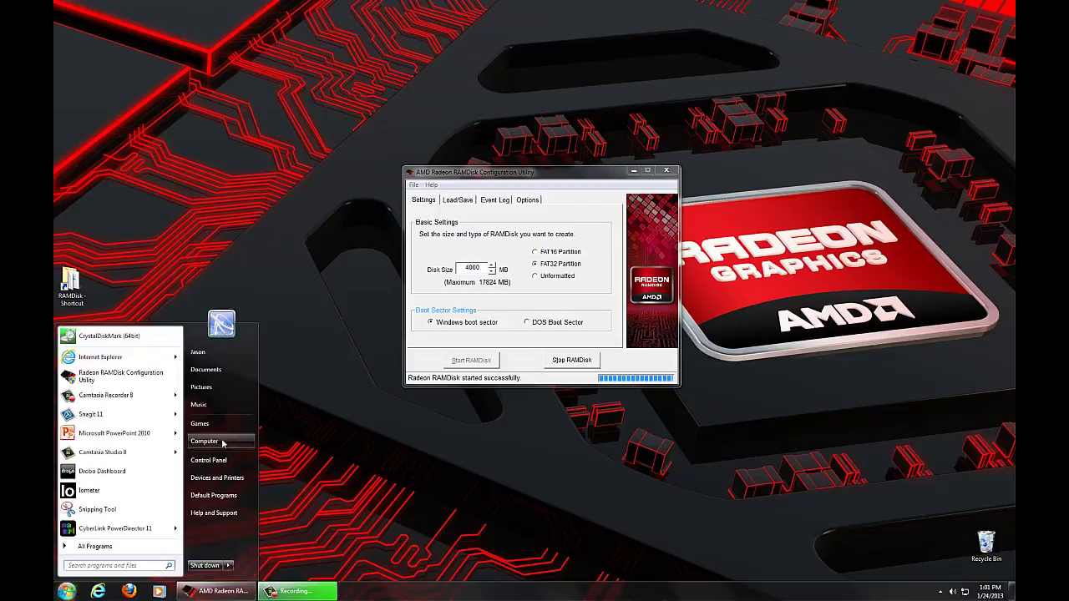
pyautogui.click(204, 441)
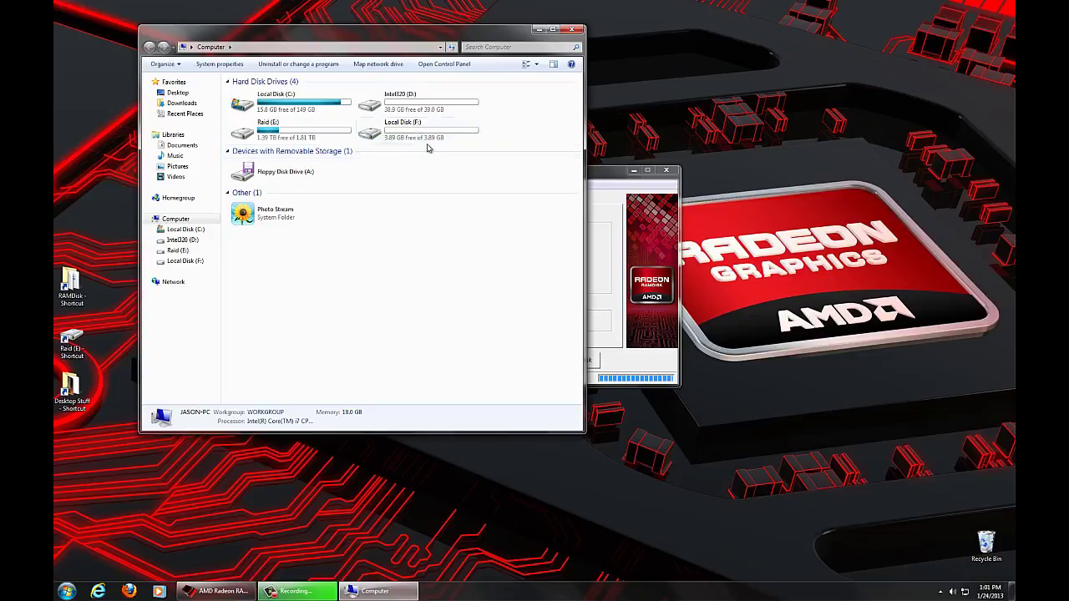
pyautogui.doubleClick(397, 132)
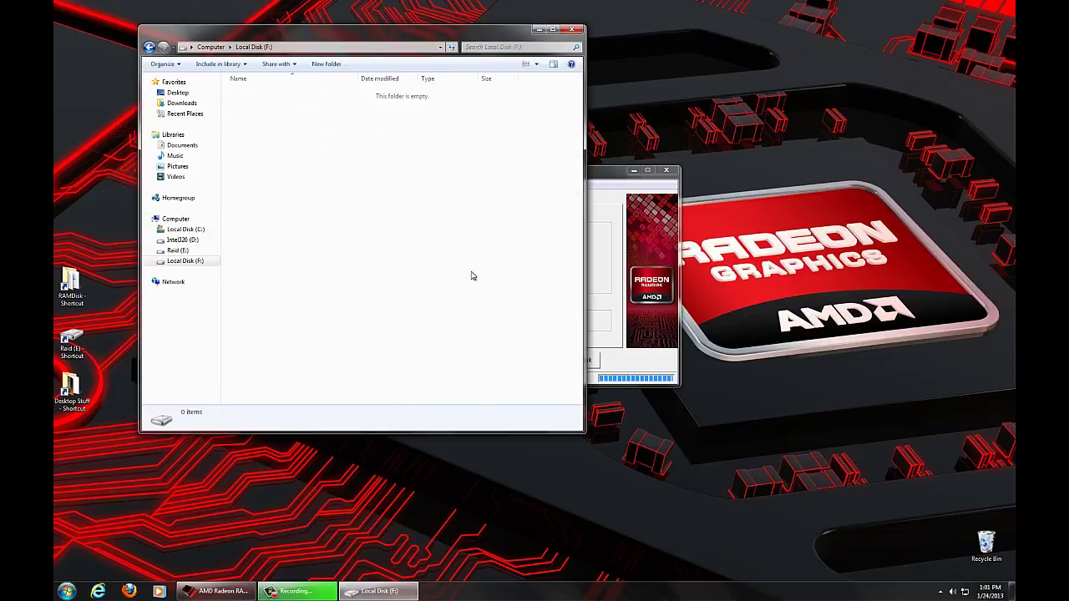
pyautogui.moveTo(400, 37); pyautogui.dragTo(366, 33)
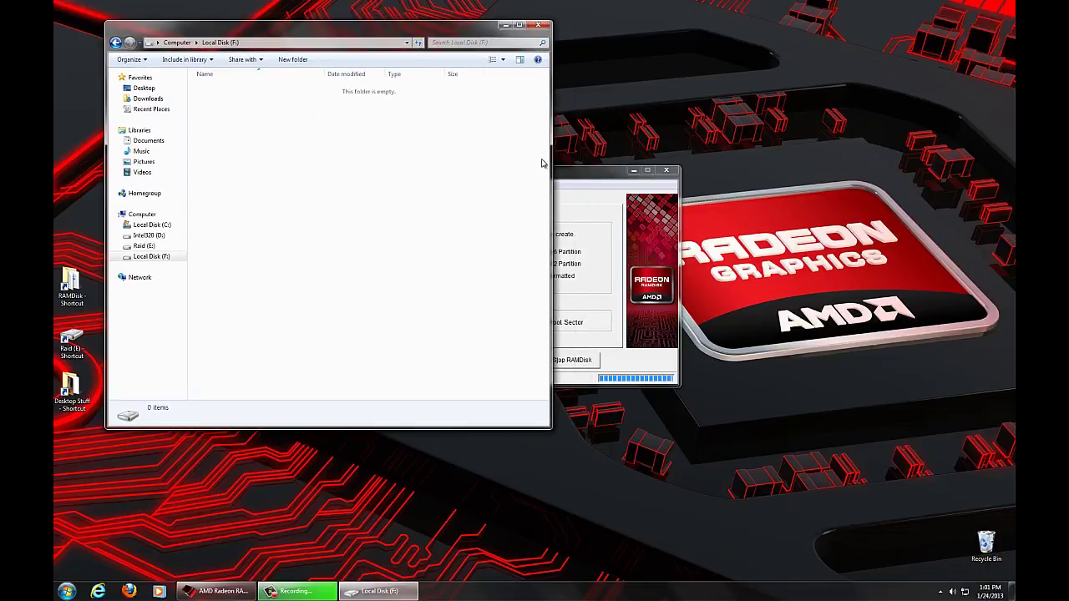
pyautogui.moveTo(581, 175); pyautogui.dragTo(783, 145)
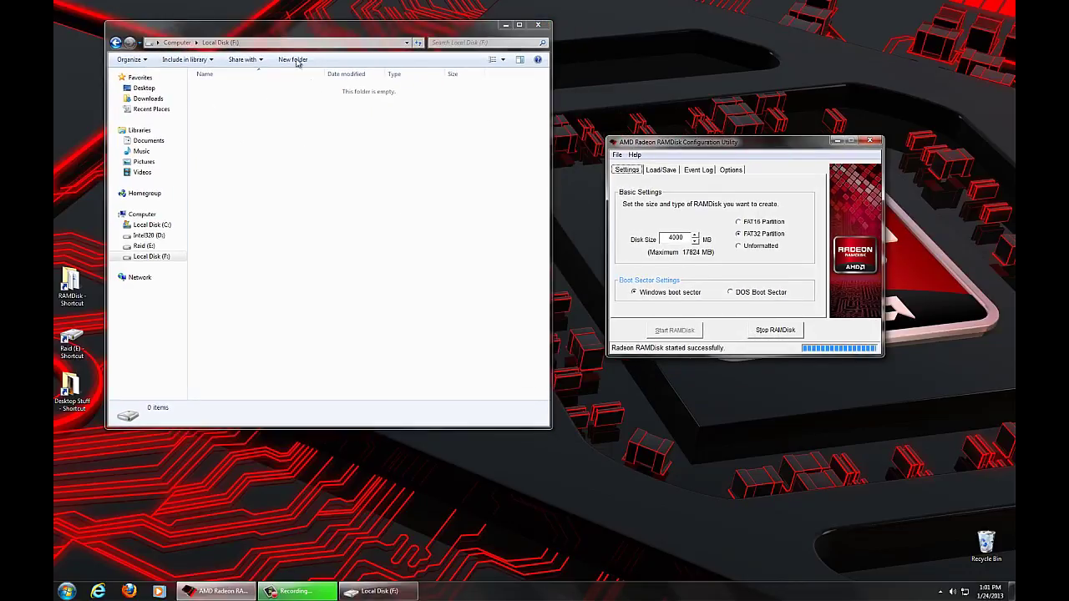
pyautogui.moveTo(320, 32); pyautogui.dragTo(344, 58)
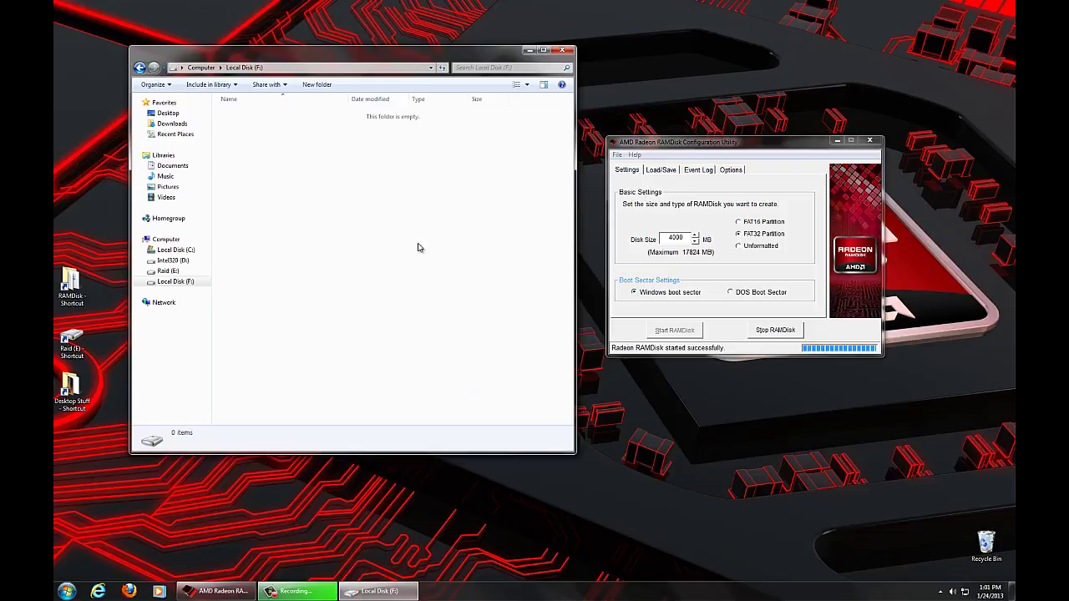
pyautogui.moveTo(698, 142); pyautogui.dragTo(683, 147)
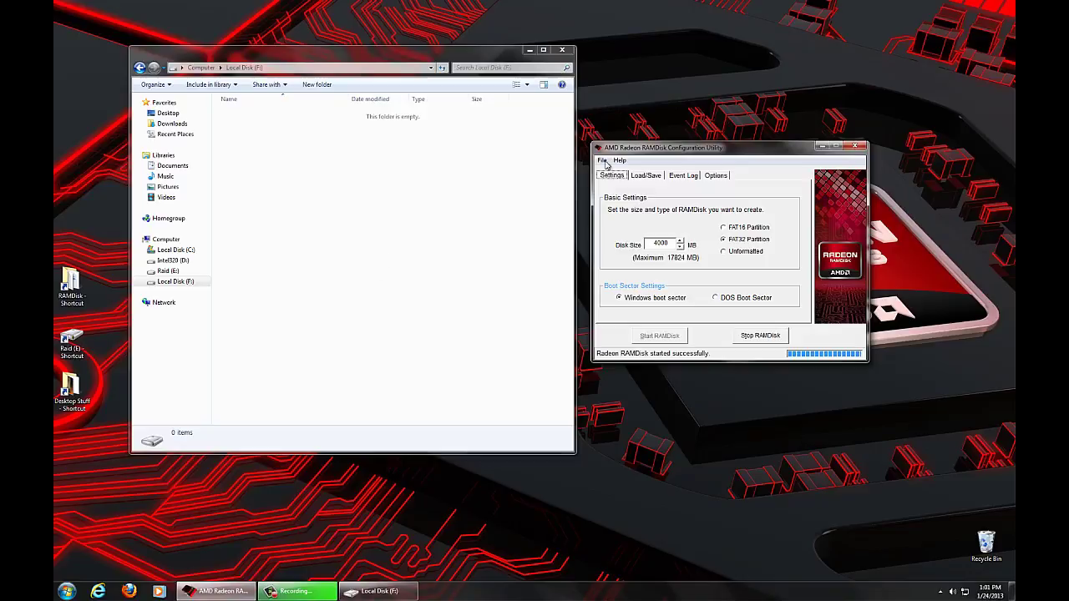
# Stop the running RAM disk and reopen the Computer window to check the drive list
pyautogui.click(745, 336)
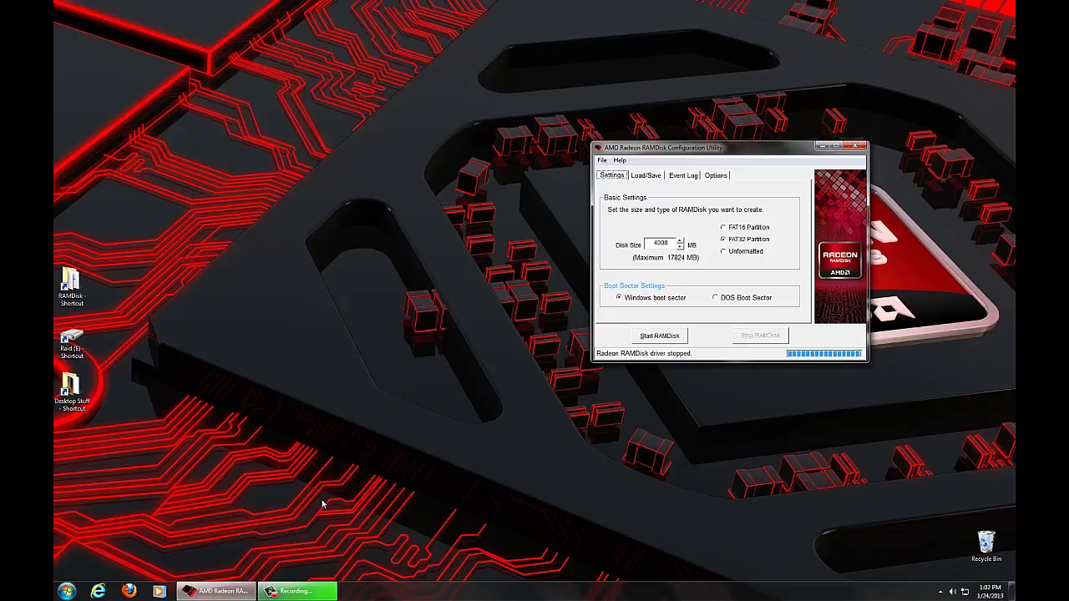
pyautogui.click(69, 591)
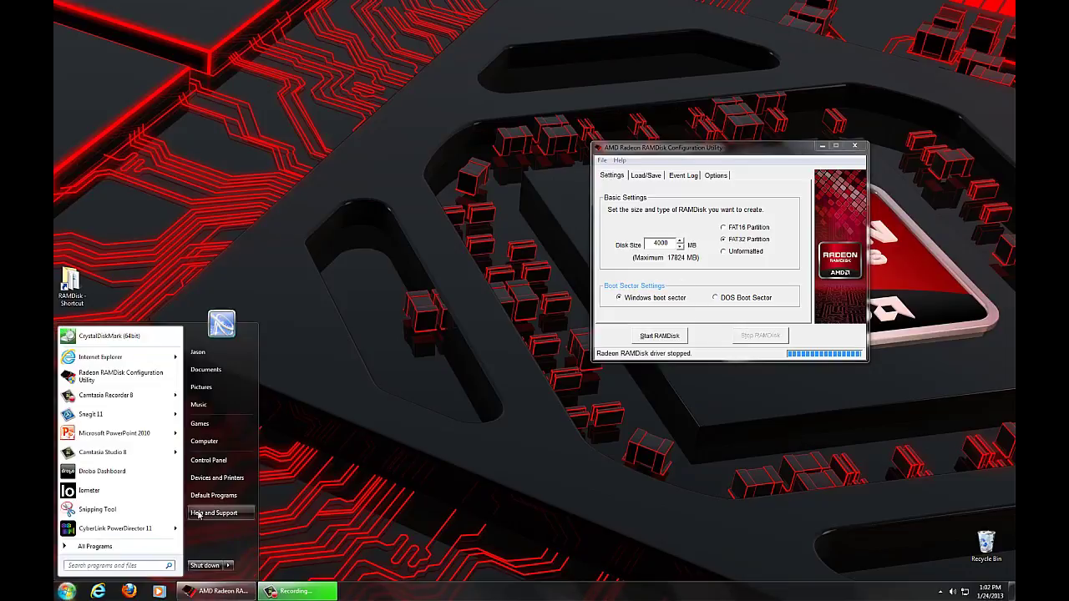
pyautogui.click(204, 441)
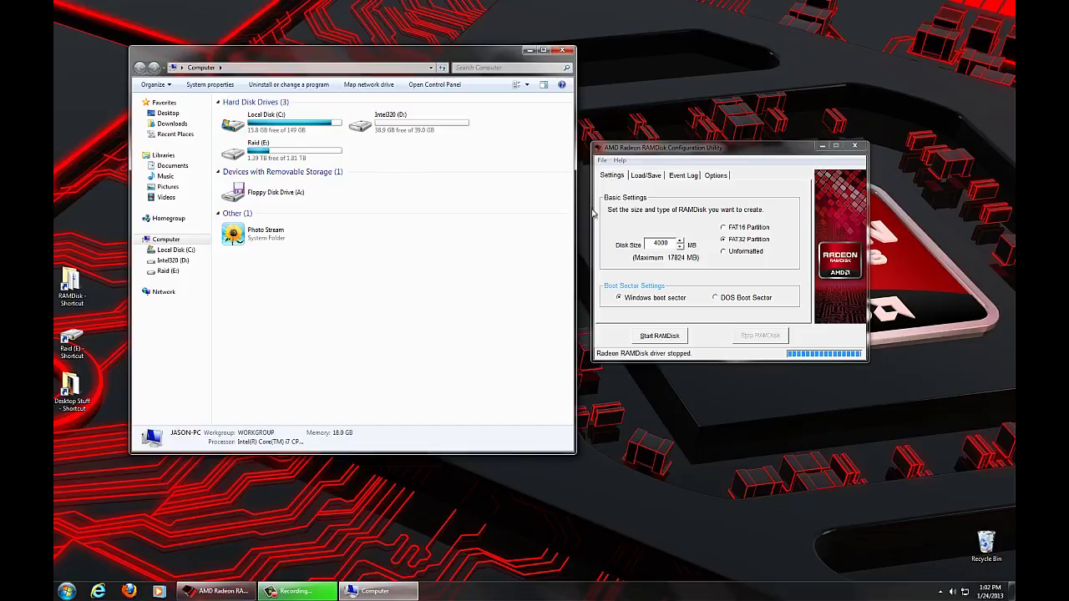
# Enable loading the disk image at startup and saving it on shutdown, both using C:\RAMDisk.img
pyautogui.click(683, 153)
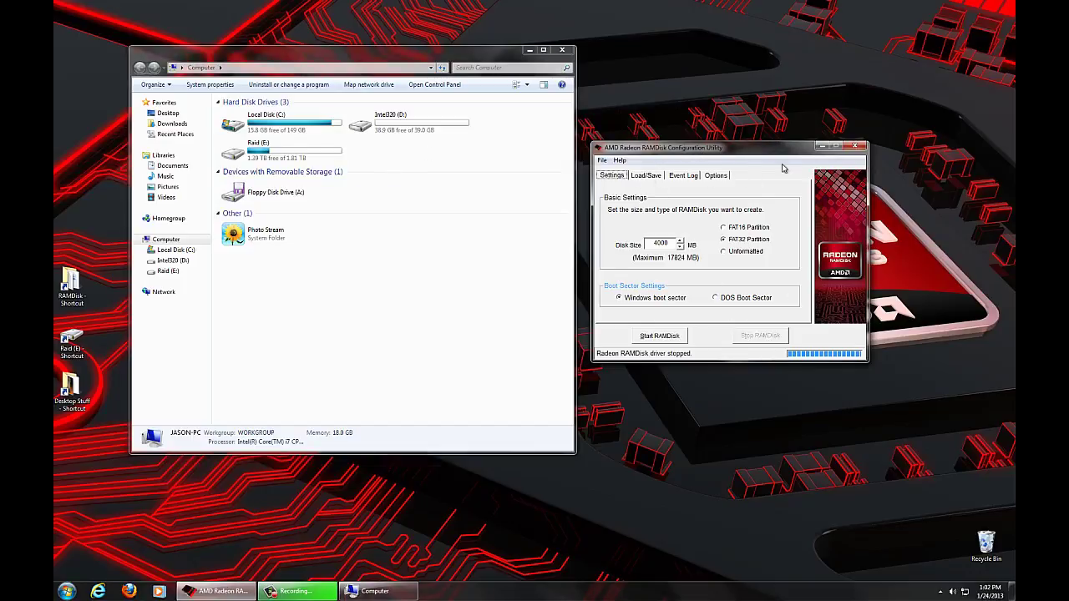
pyautogui.click(653, 179)
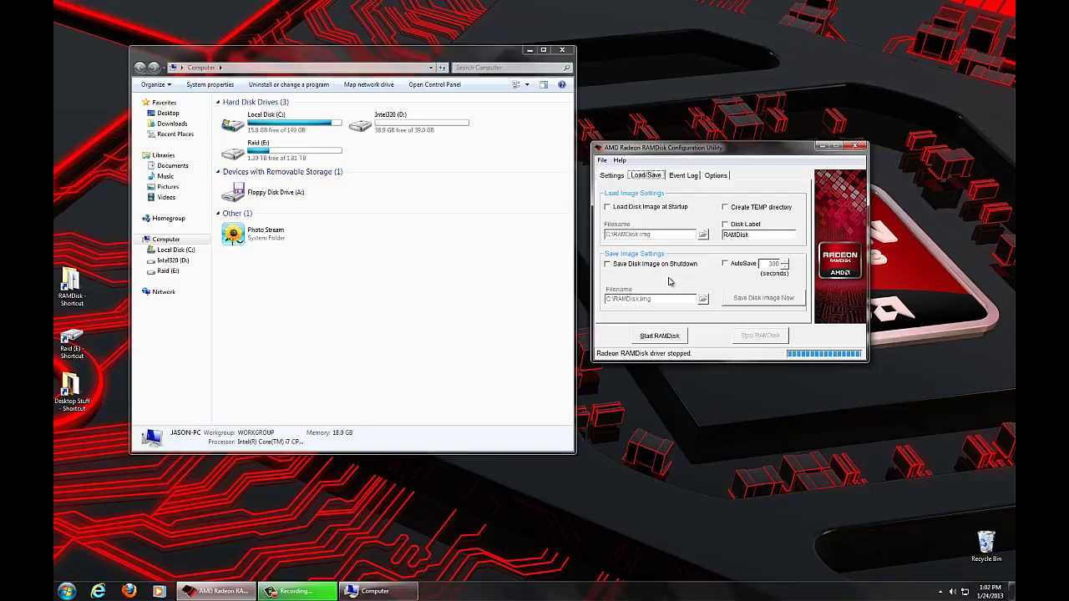
pyautogui.click(607, 208)
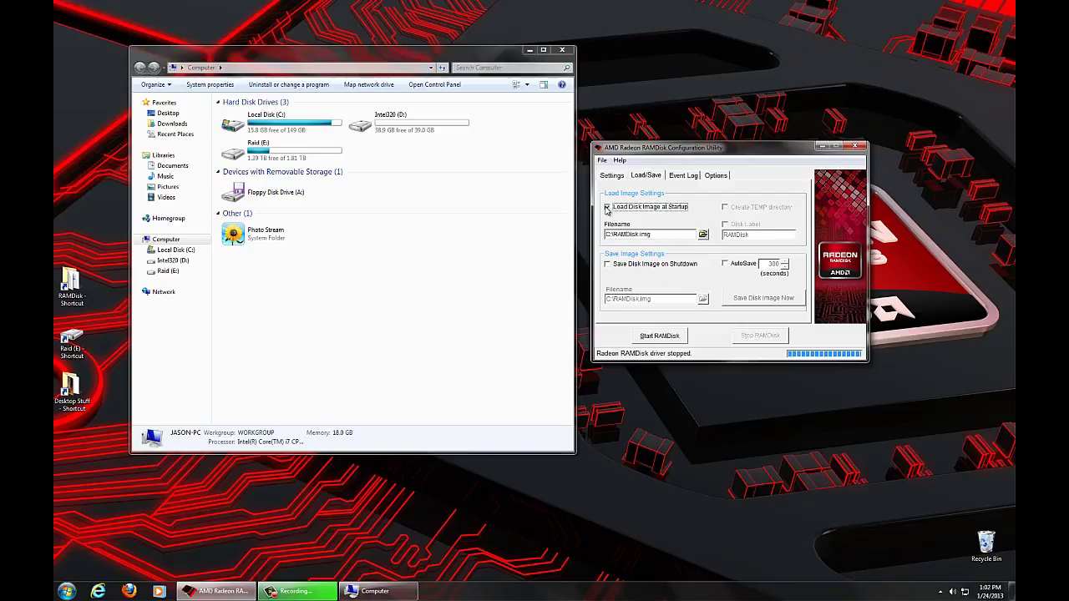
pyautogui.click(607, 265)
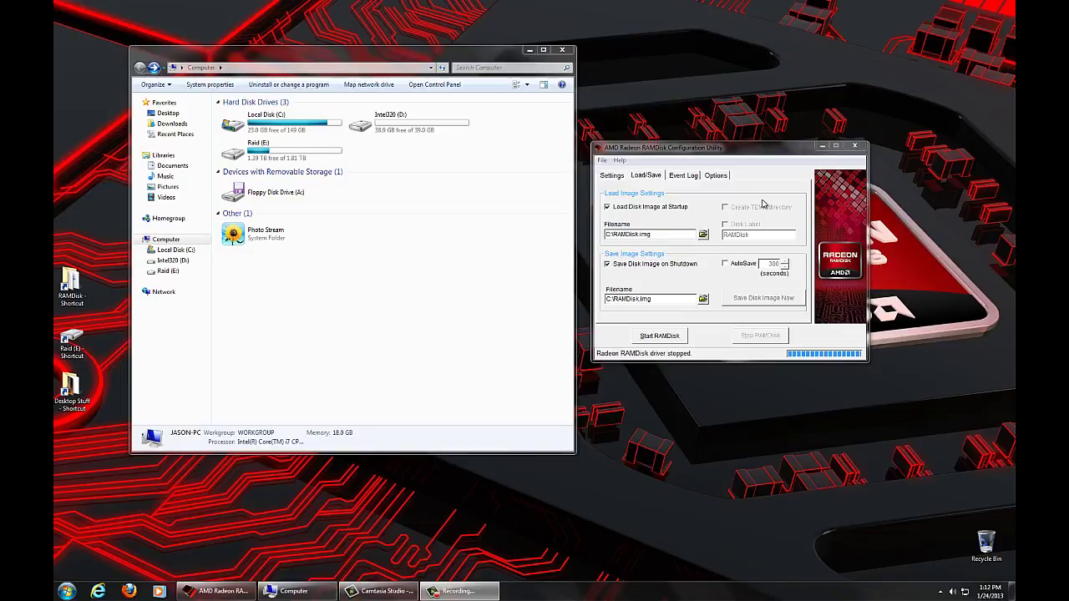
# Review the basic and image settings, then start the unformatted RAM disk and acknowledge the image load notice
pyautogui.click(612, 176)
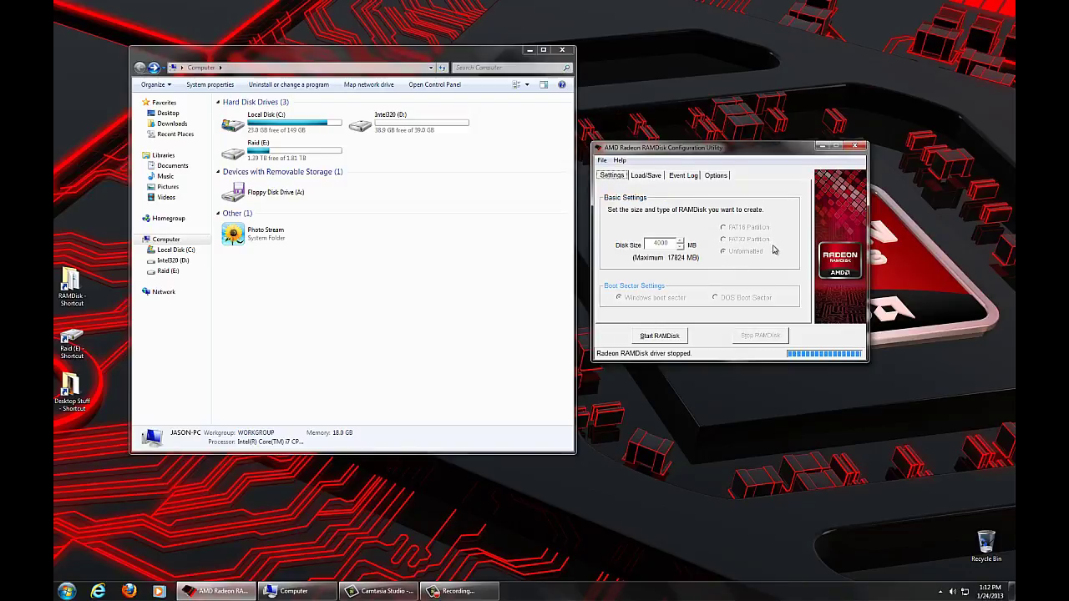
pyautogui.click(650, 176)
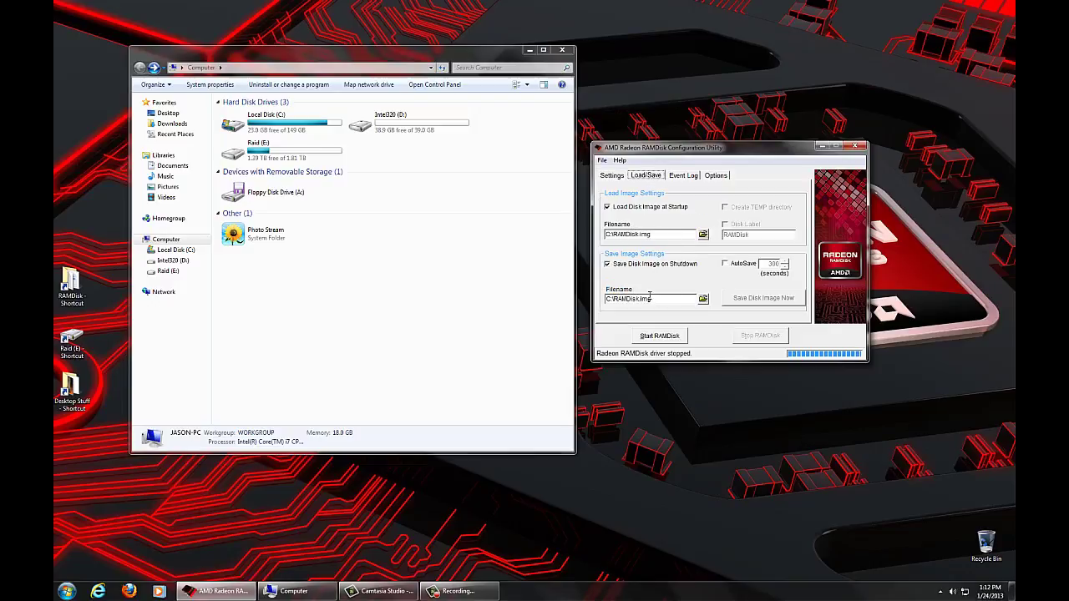
pyautogui.click(614, 178)
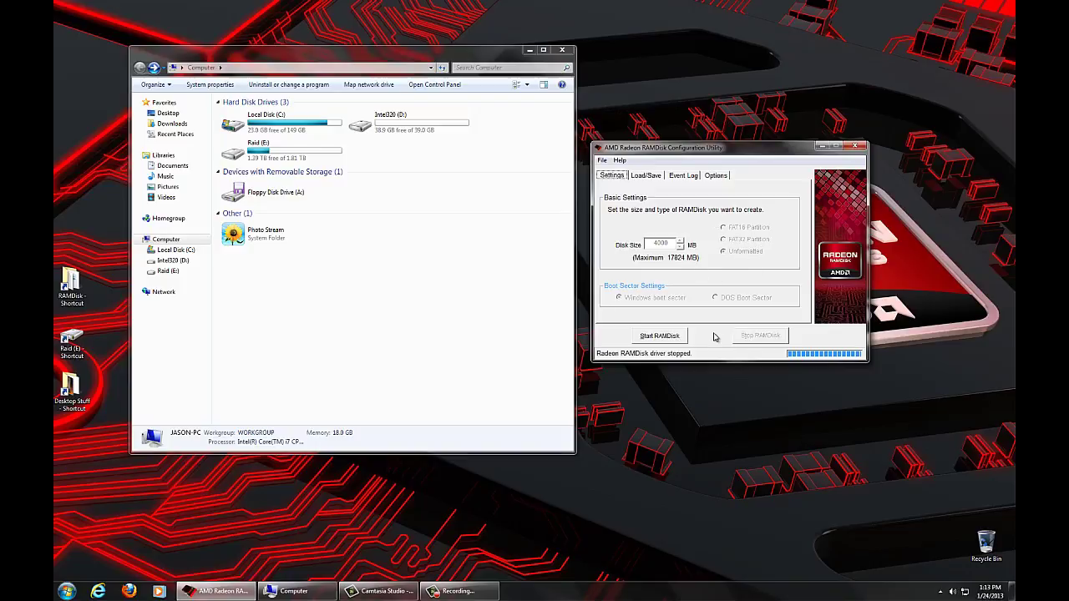
pyautogui.click(678, 337)
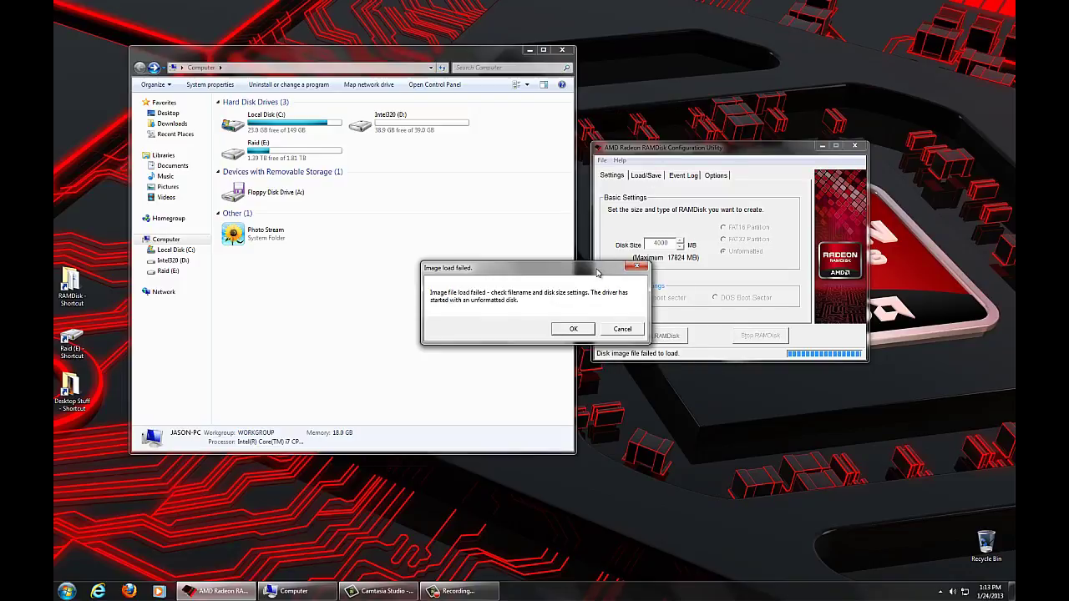
pyautogui.moveTo(597, 273); pyautogui.dragTo(512, 268)
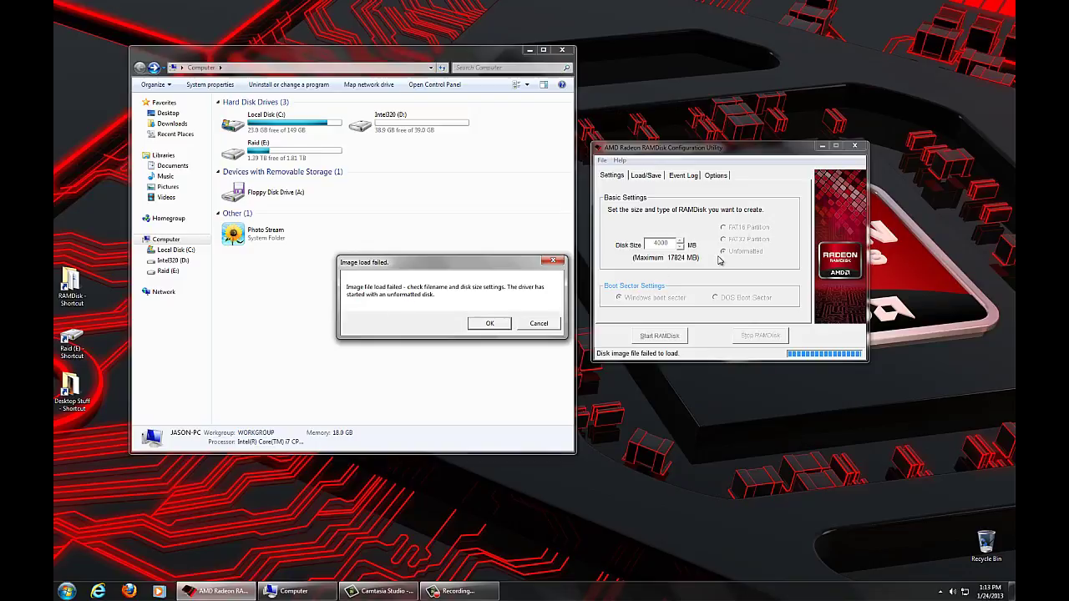
pyautogui.click(483, 325)
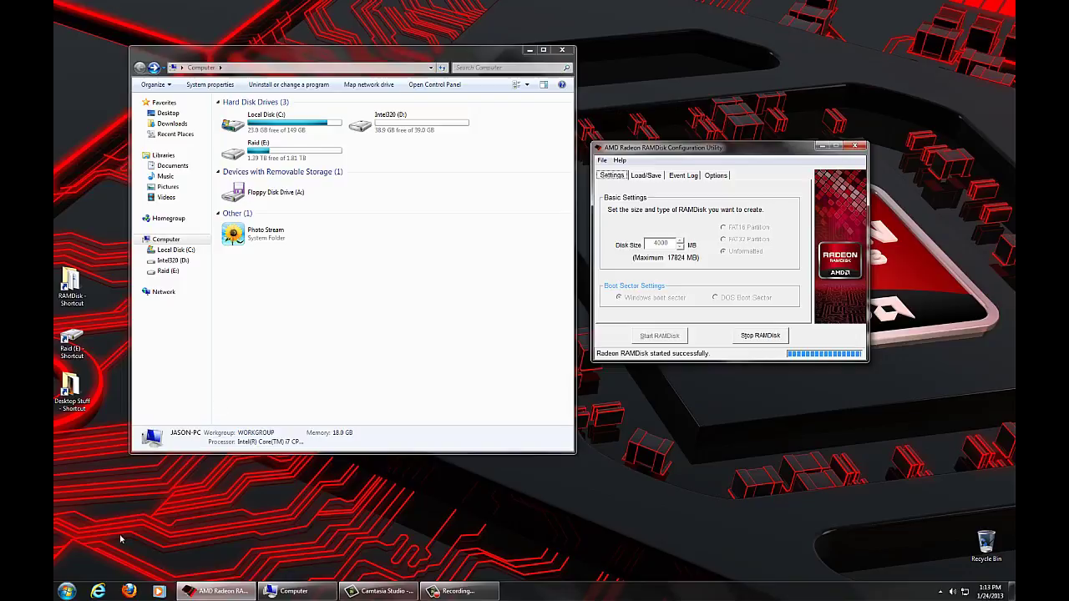
# Open Disk Management through the computer's Manage option and initialize Disk 3 with the MBR partition style
pyautogui.click(67, 591)
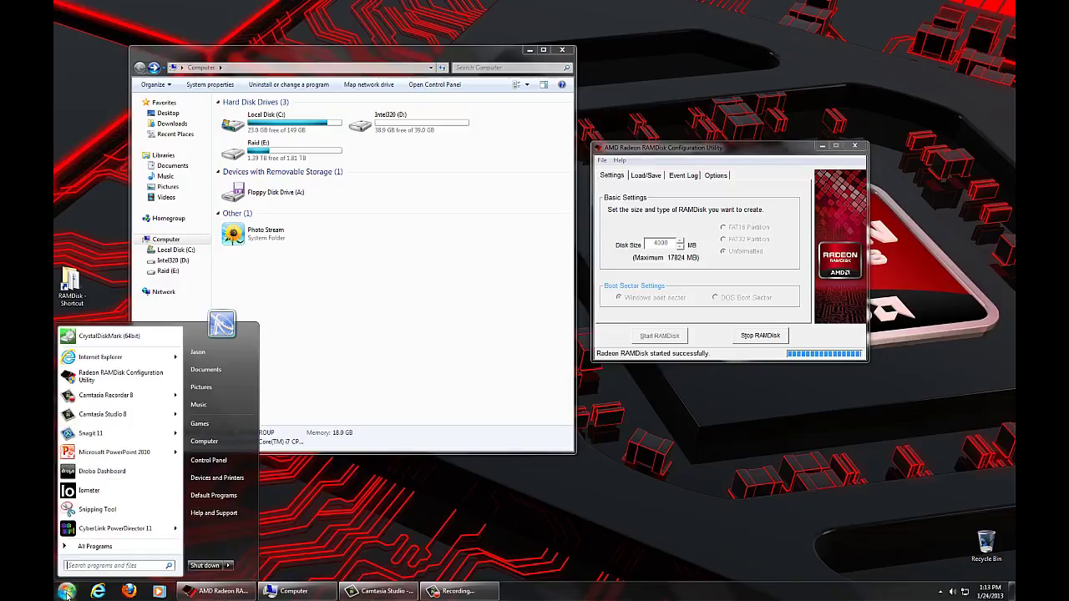
pyautogui.rightClick(213, 443)
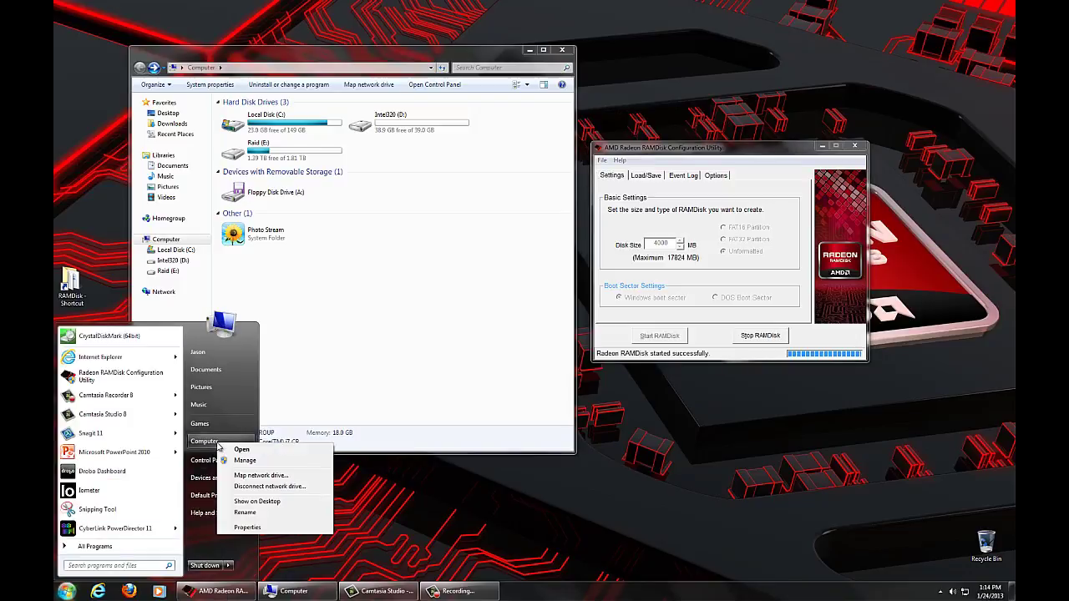
pyautogui.click(260, 464)
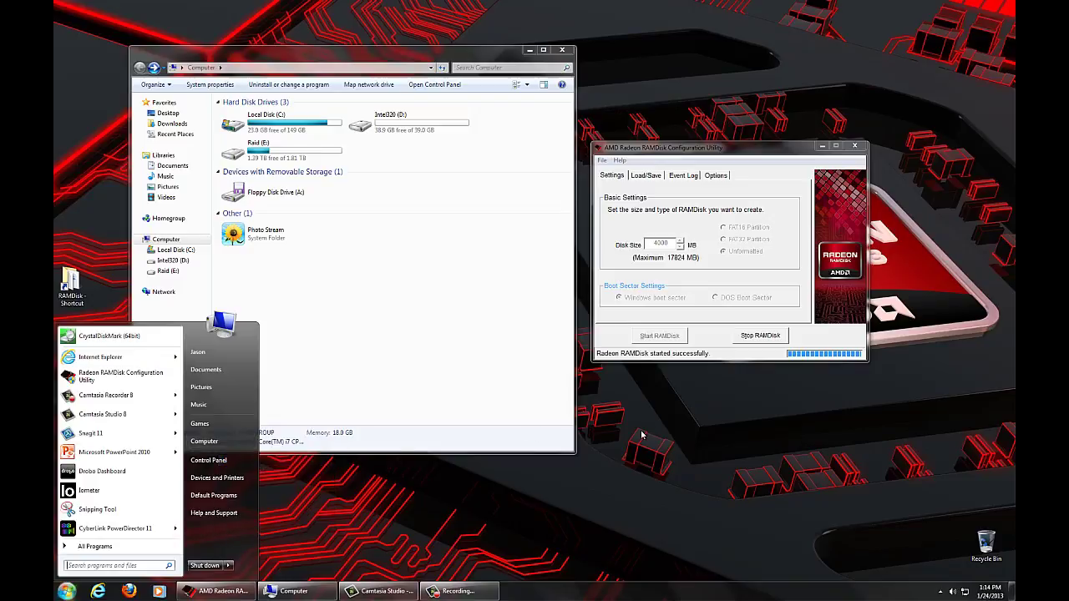
pyautogui.moveTo(328, 17); pyautogui.dragTo(493, 83)
pyautogui.click(286, 204)
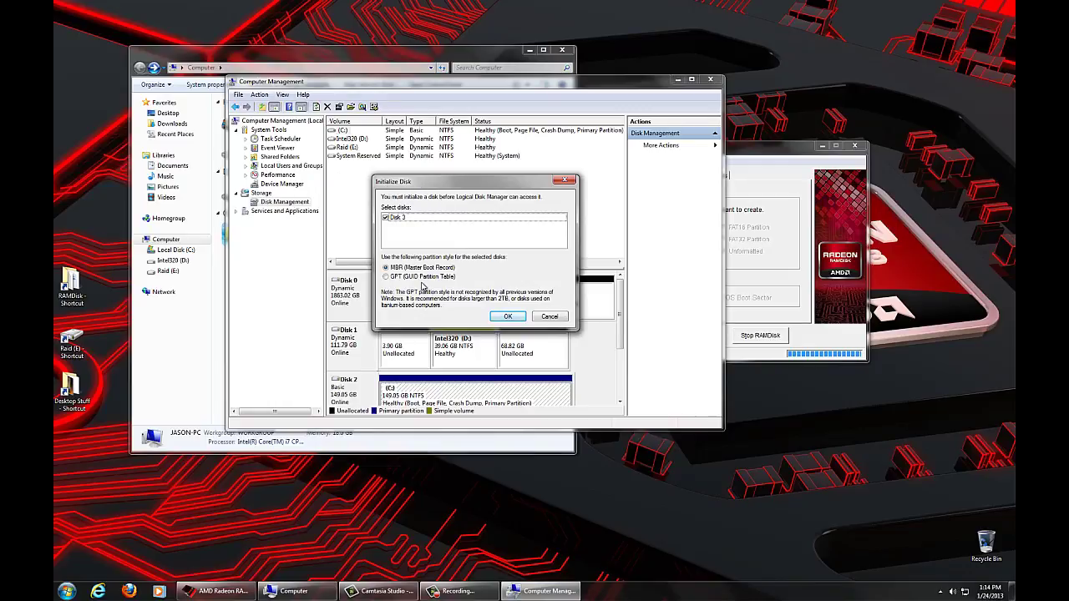
pyautogui.click(507, 315)
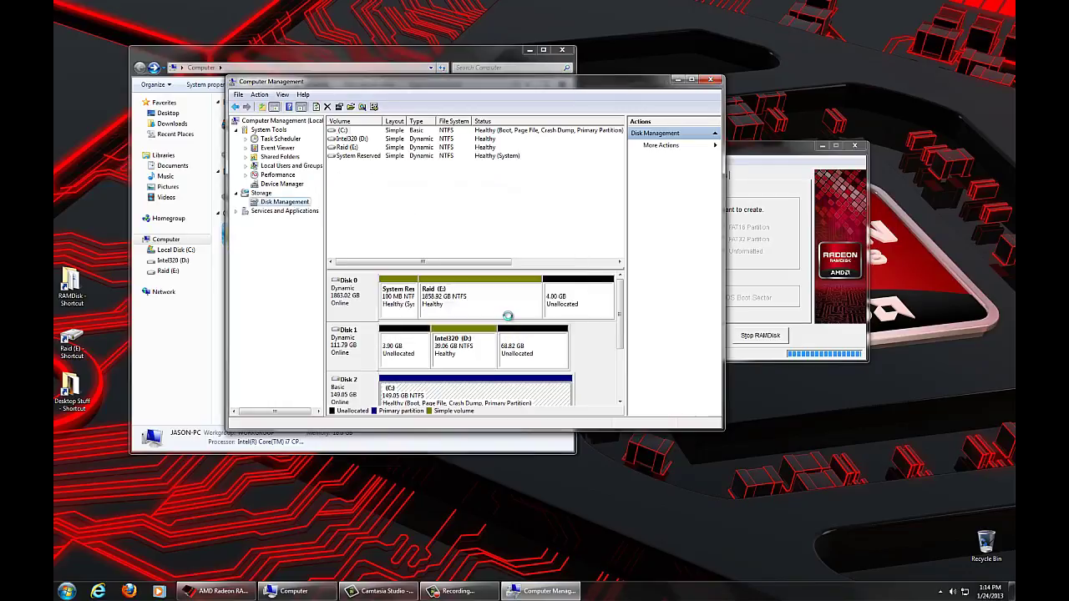
# Set up a new simple volume on Disk 3's unallocated space with a size of 3997 MB and drive letter F
pyautogui.moveTo(681, 430); pyautogui.dragTo(675, 510)
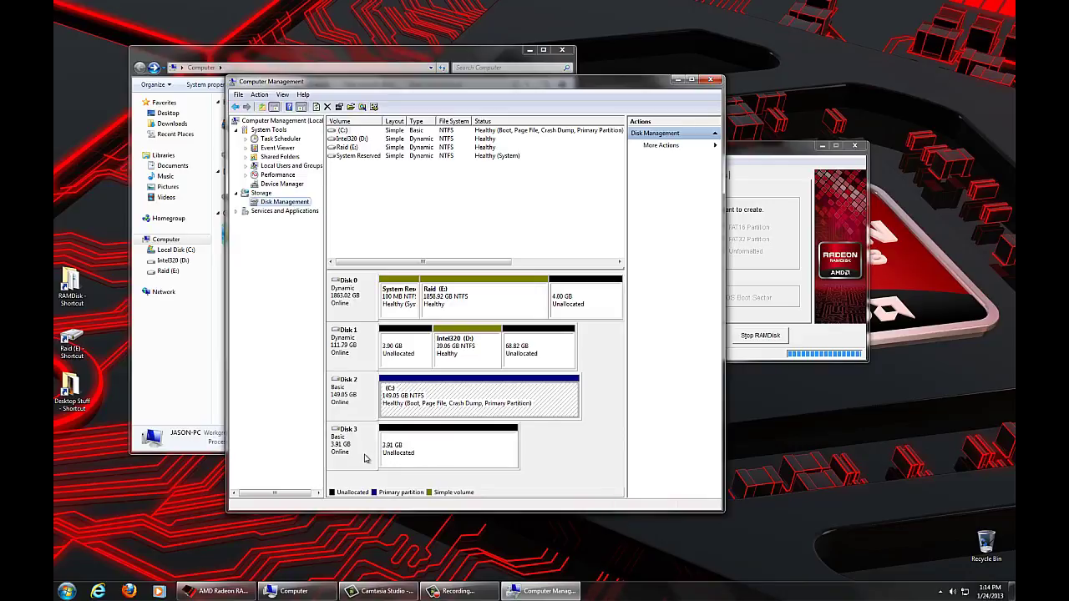
pyautogui.click(213, 61)
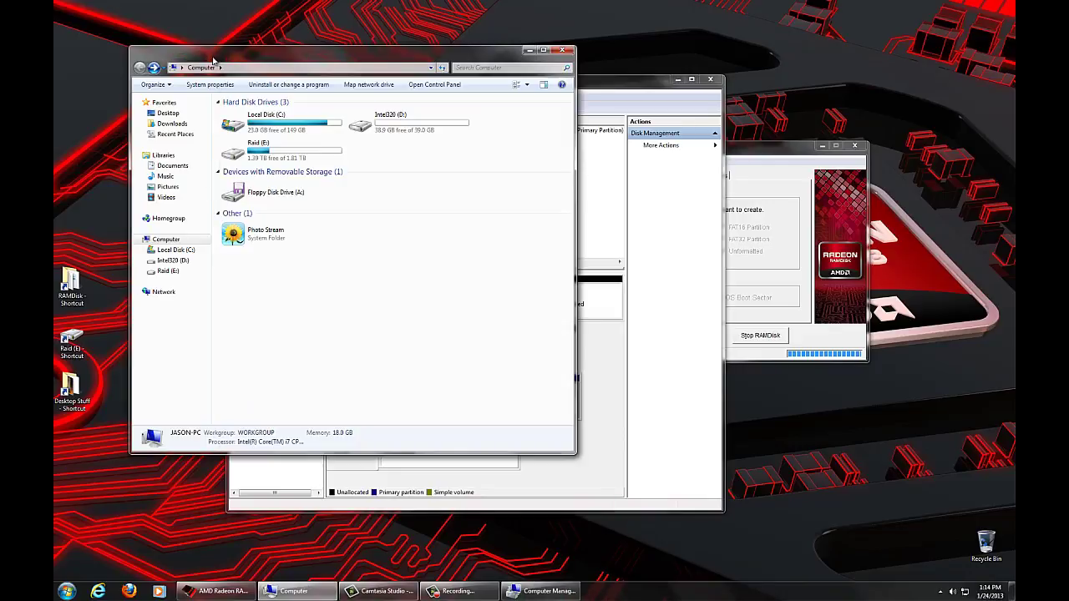
pyautogui.click(627, 84)
pyautogui.rightClick(458, 457)
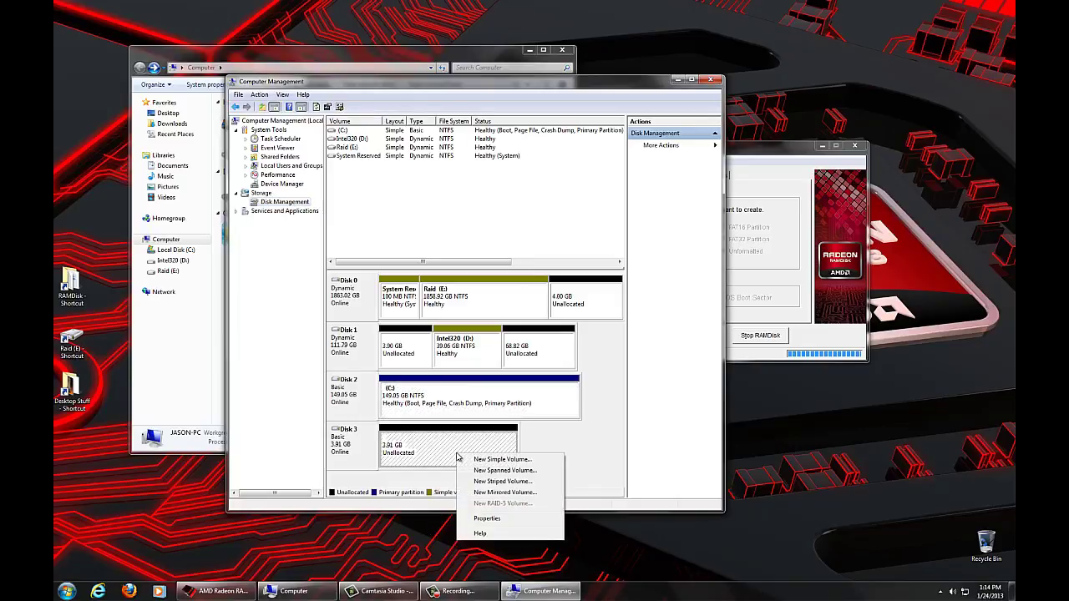
pyautogui.click(502, 459)
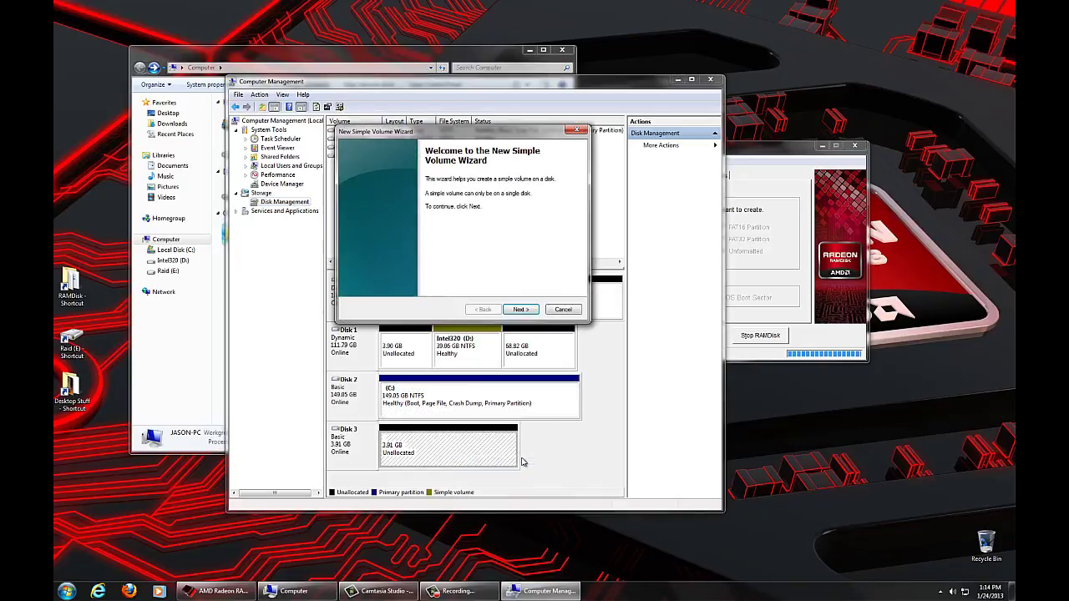
pyautogui.click(530, 312)
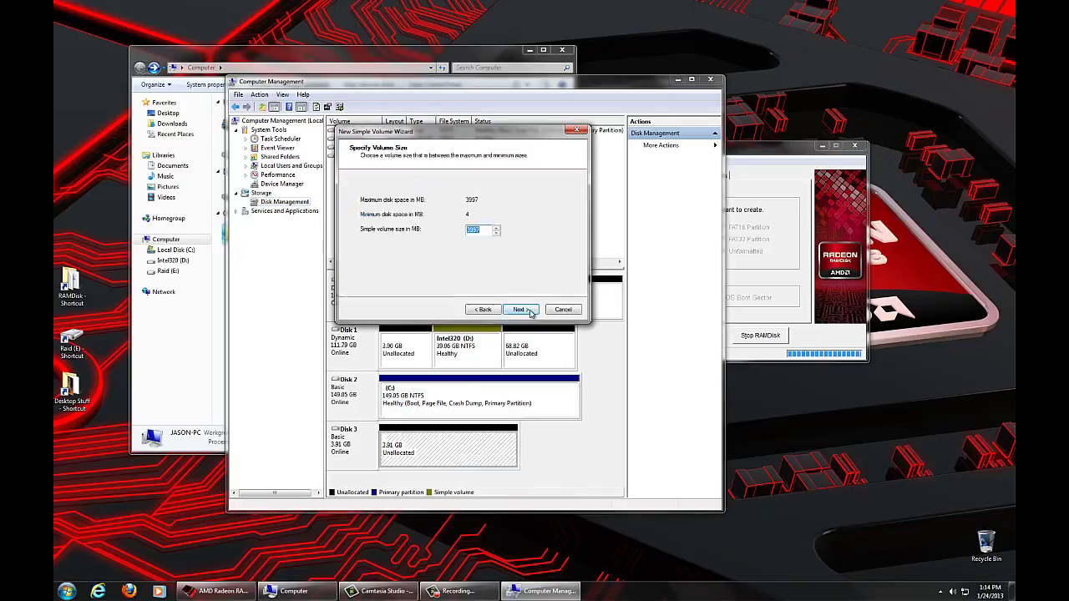
pyautogui.click(530, 312)
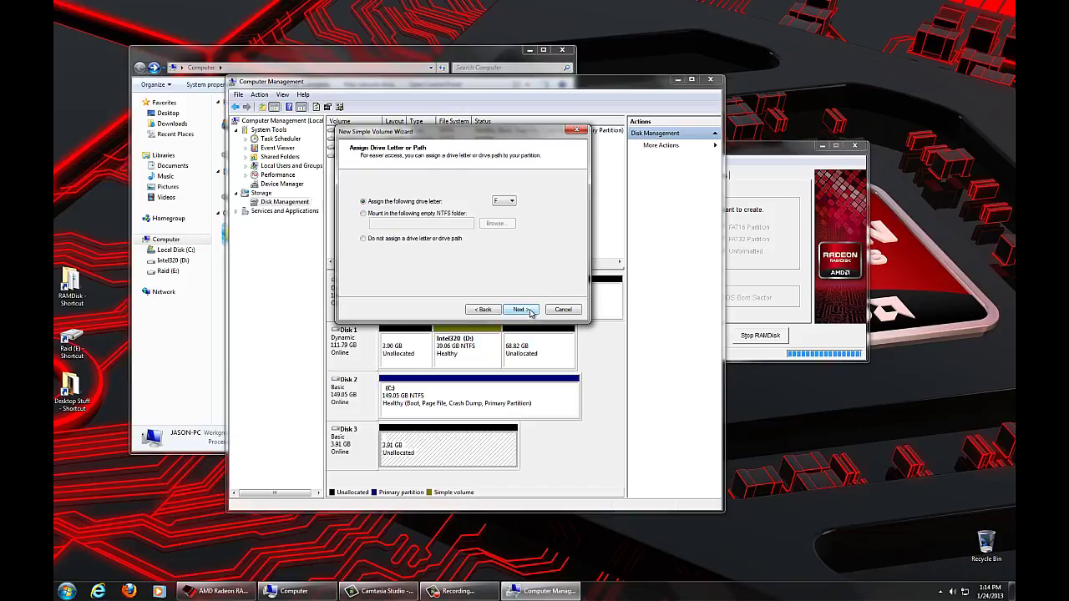
pyautogui.click(535, 310)
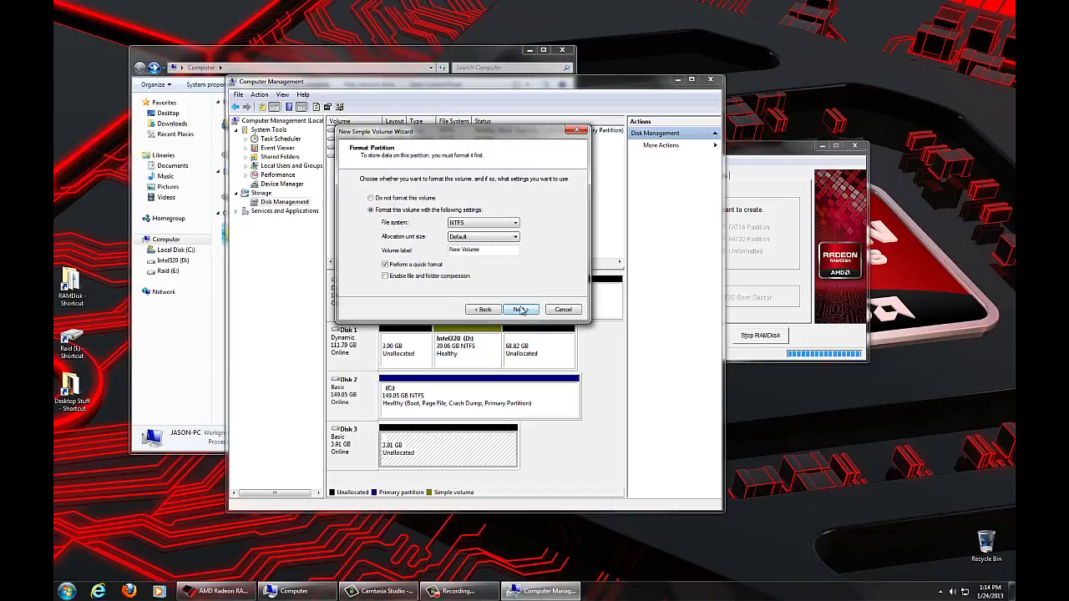
# Label the new volume RAMDisk and create it with an NTFS quick format and default allocation unit size
pyautogui.moveTo(481, 252); pyautogui.dragTo(414, 251)
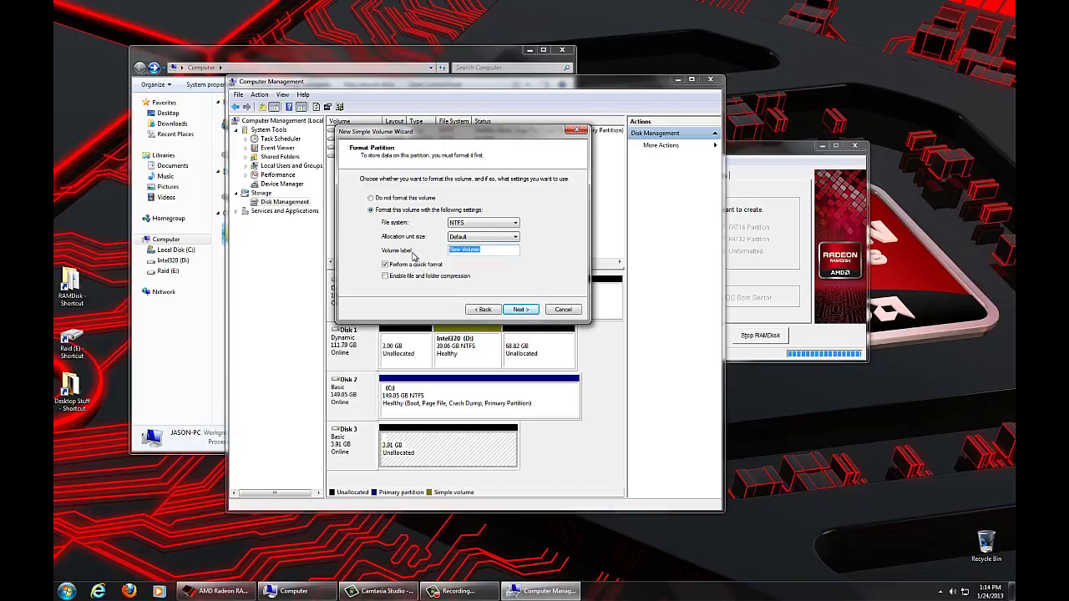
pyautogui.write('RAMDisk')
pyautogui.click(526, 309)
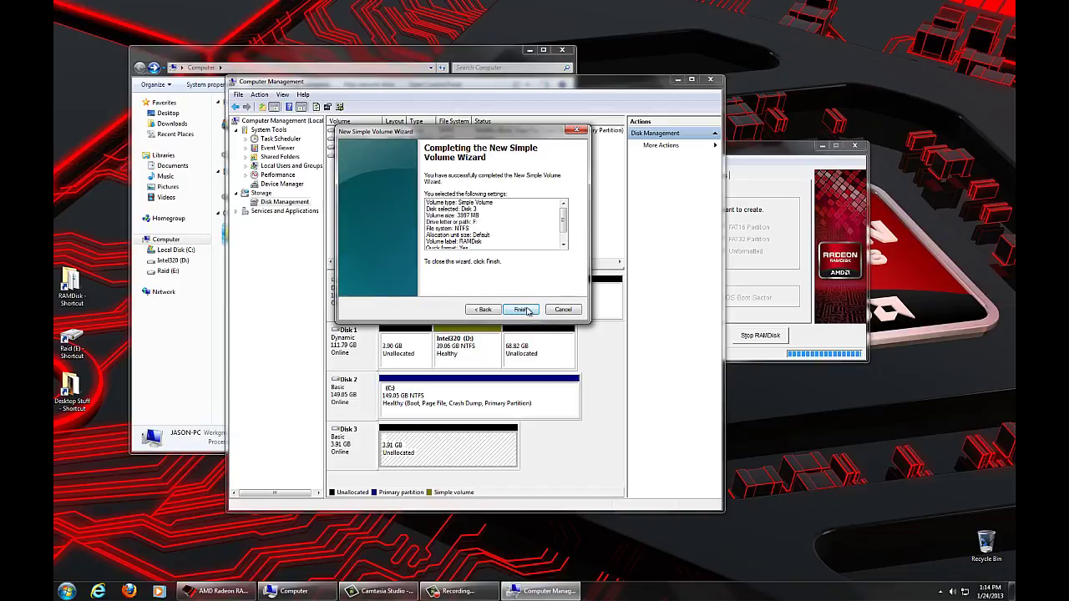
pyautogui.click(521, 310)
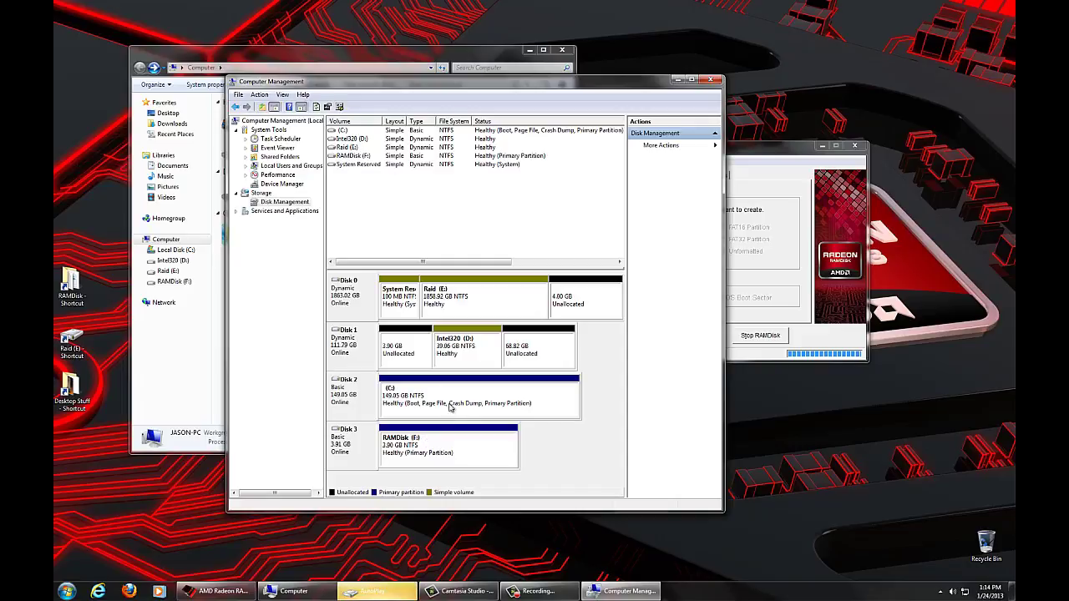
# Dismiss the AutoPlay prompt for RAMDisk (F:) and check the new drive in the Computer window
pyautogui.click(371, 590)
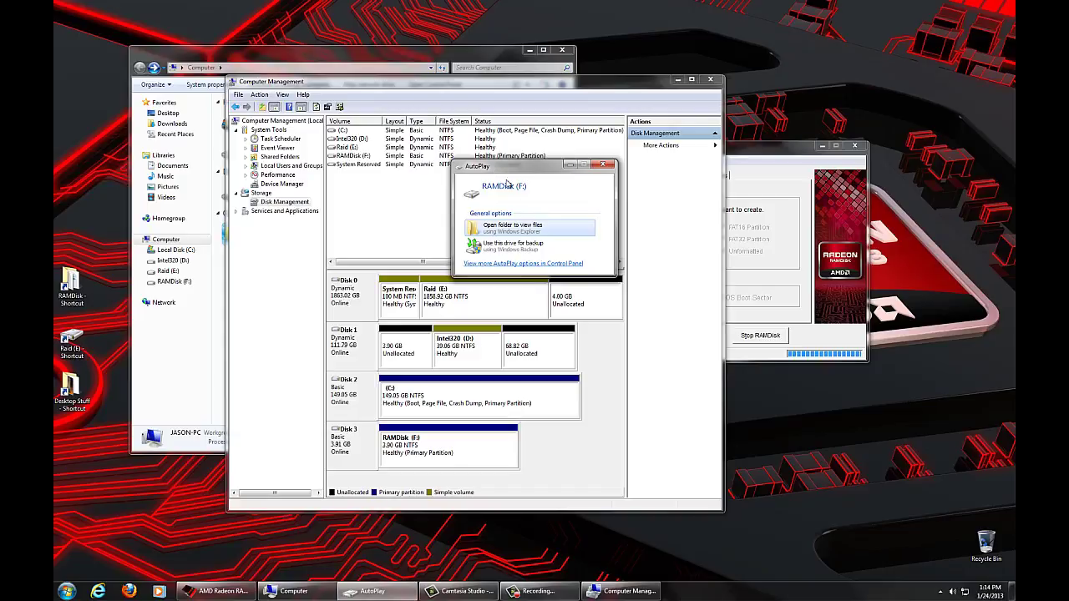
pyautogui.click(604, 167)
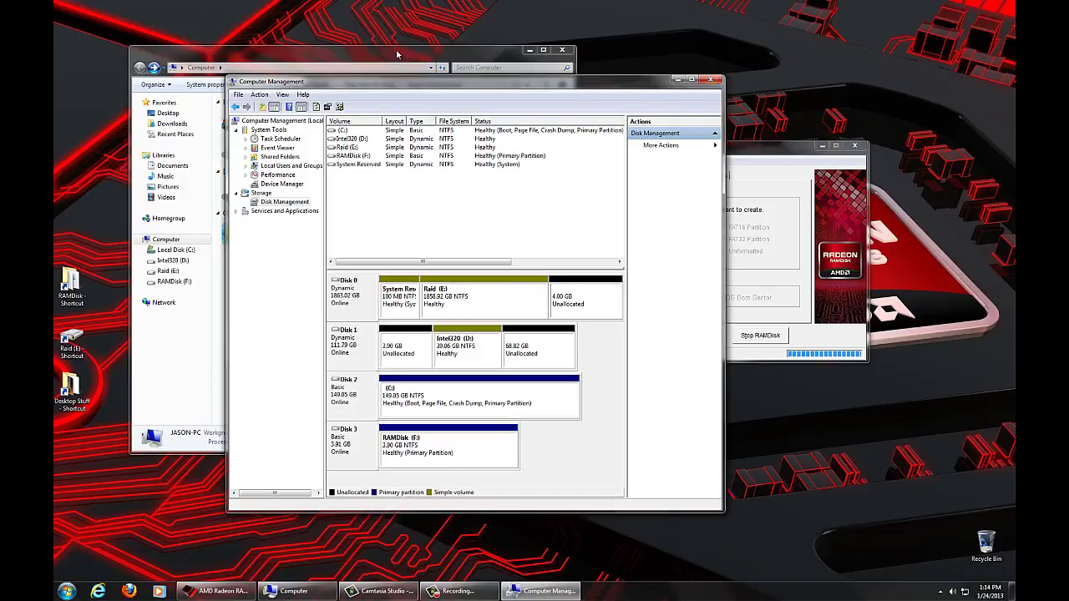
pyautogui.click(397, 54)
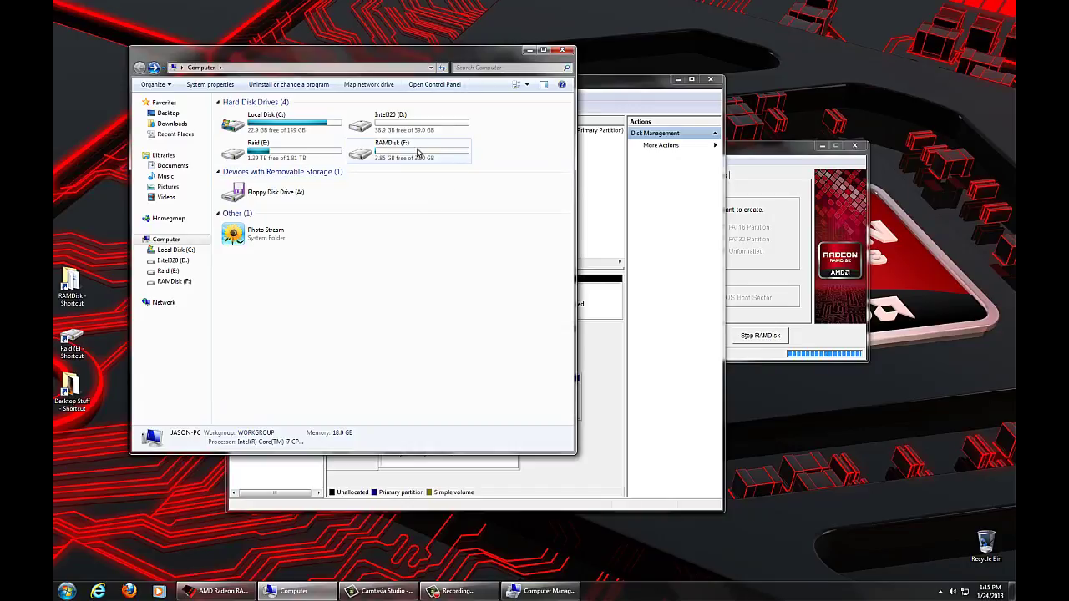
pyautogui.click(767, 152)
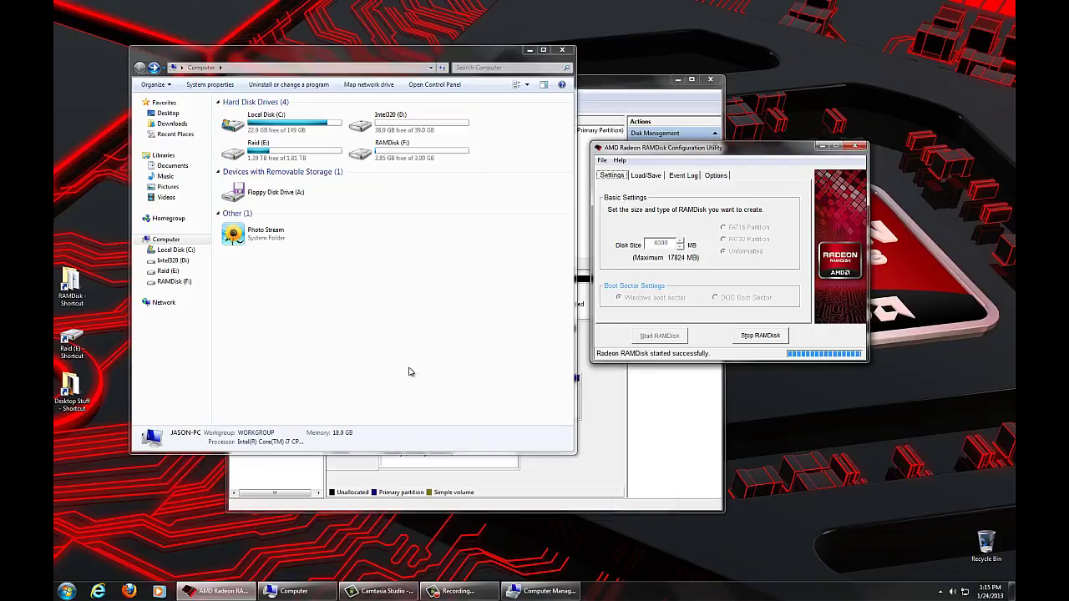
# Open the RAMDisk (F:) drive and copy the Raid (E) shortcut from the desktop into it
pyautogui.doubleClick(375, 155)
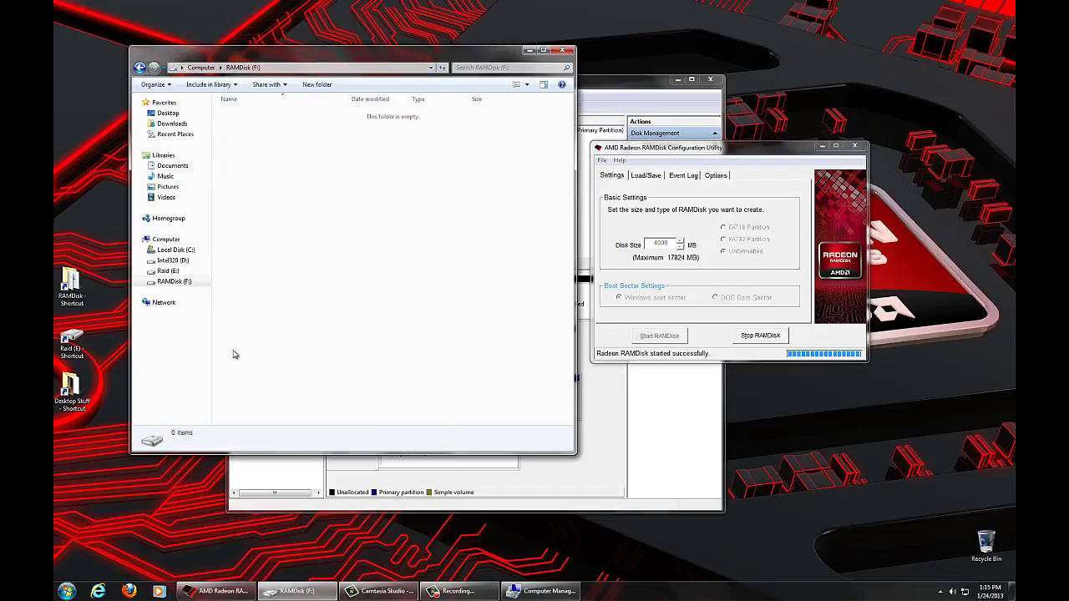
pyautogui.moveTo(74, 342); pyautogui.dragTo(336, 242)
pyautogui.click(341, 277)
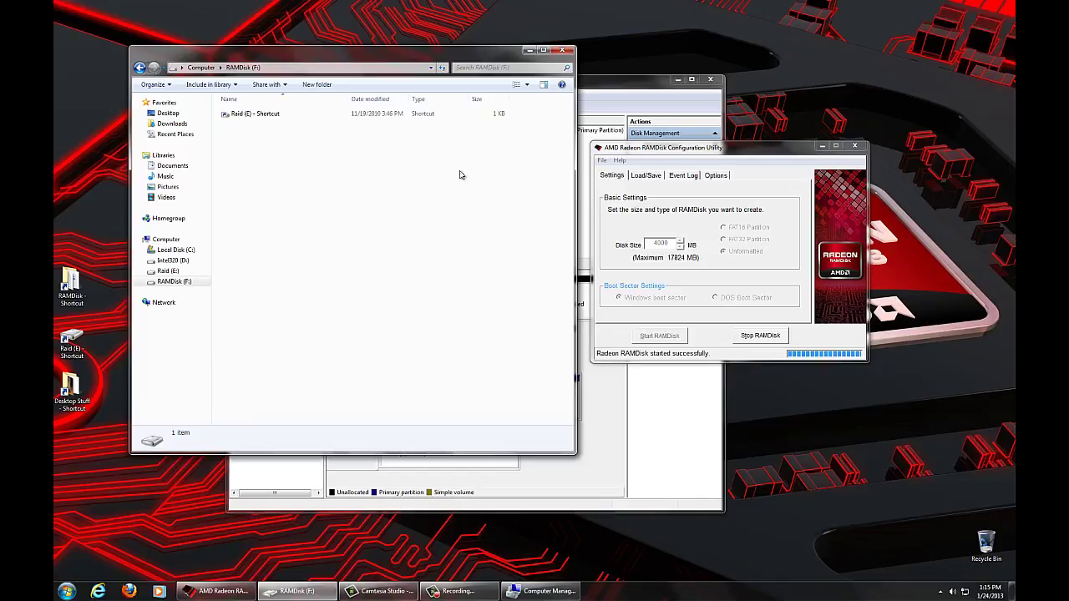
# Review the RAM disk's load and save image settings, its volume in Disk Management, and the contents of drive F
pyautogui.click(653, 175)
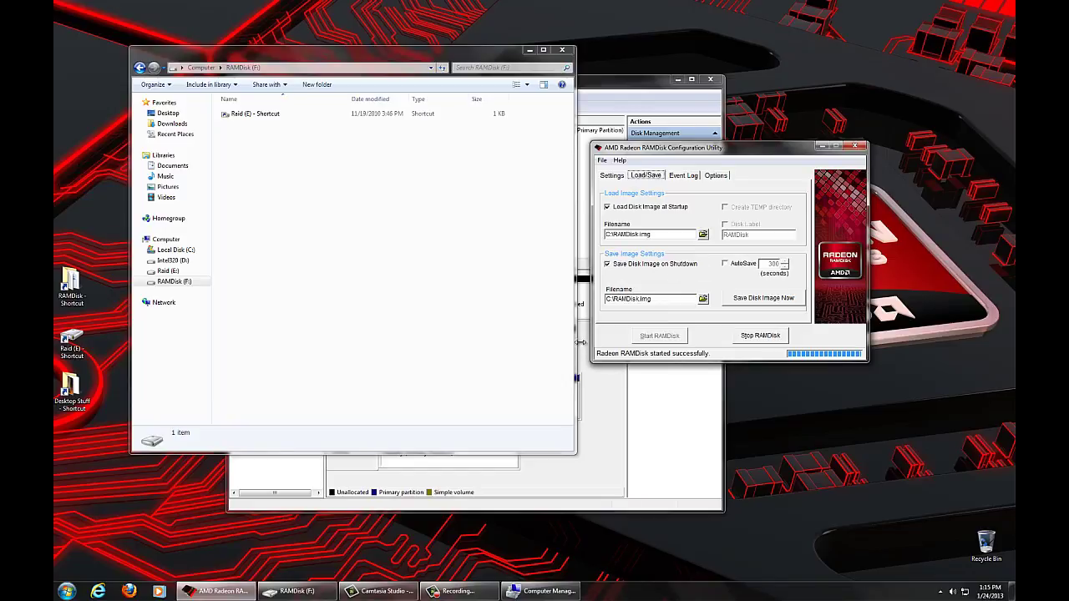
pyautogui.click(612, 92)
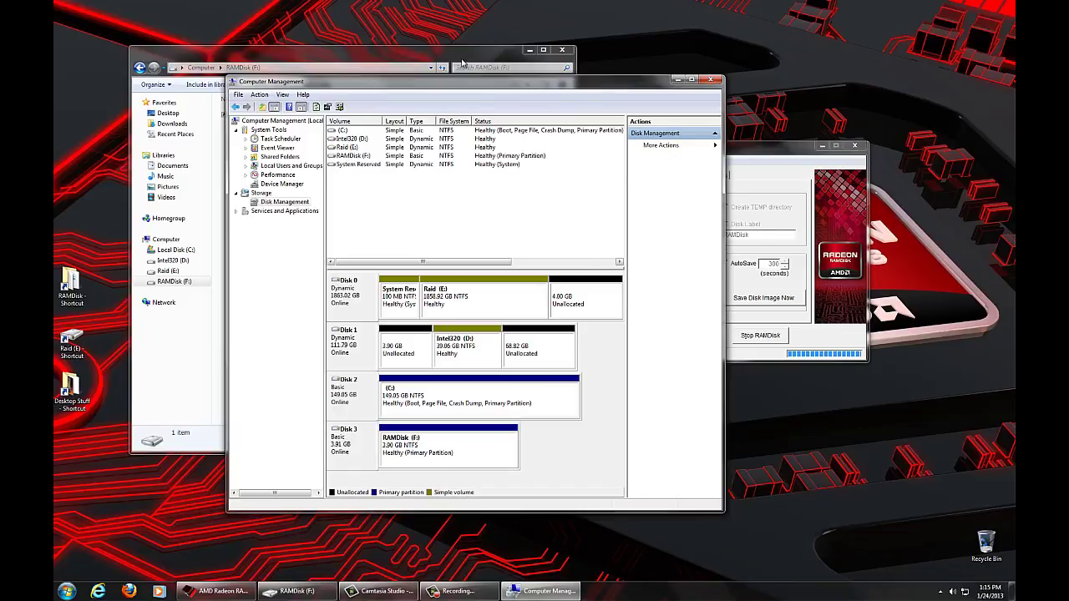
pyautogui.click(459, 61)
pyautogui.click(141, 68)
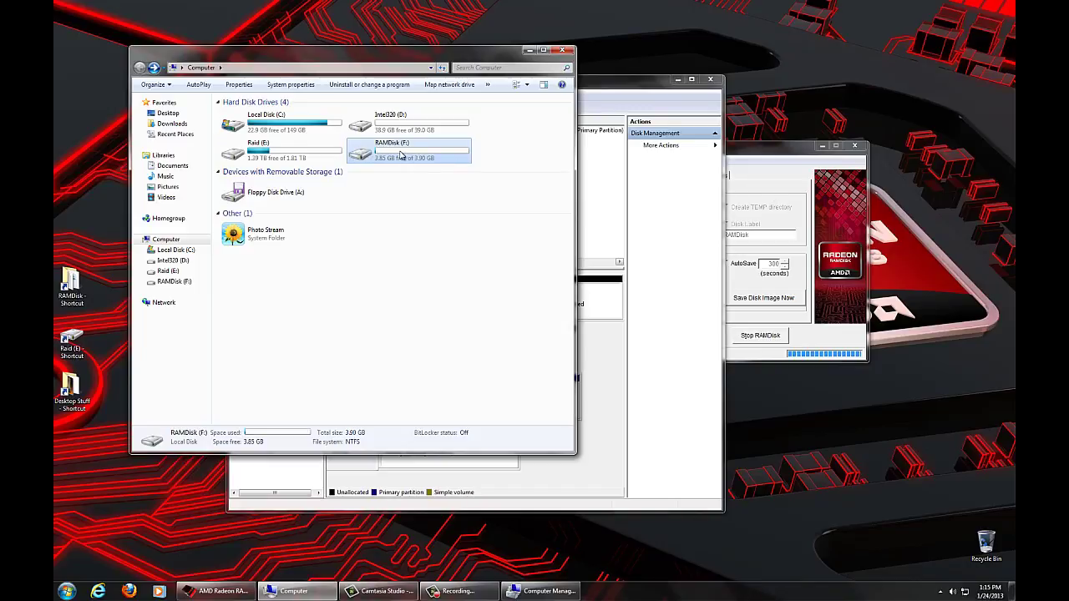
pyautogui.doubleClick(400, 154)
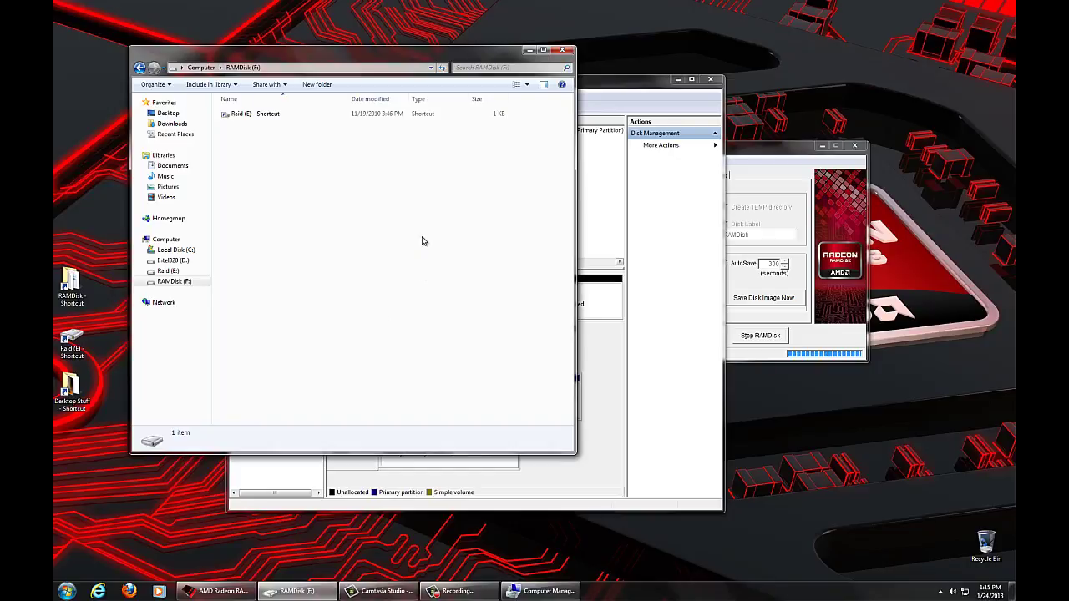
pyautogui.click(767, 155)
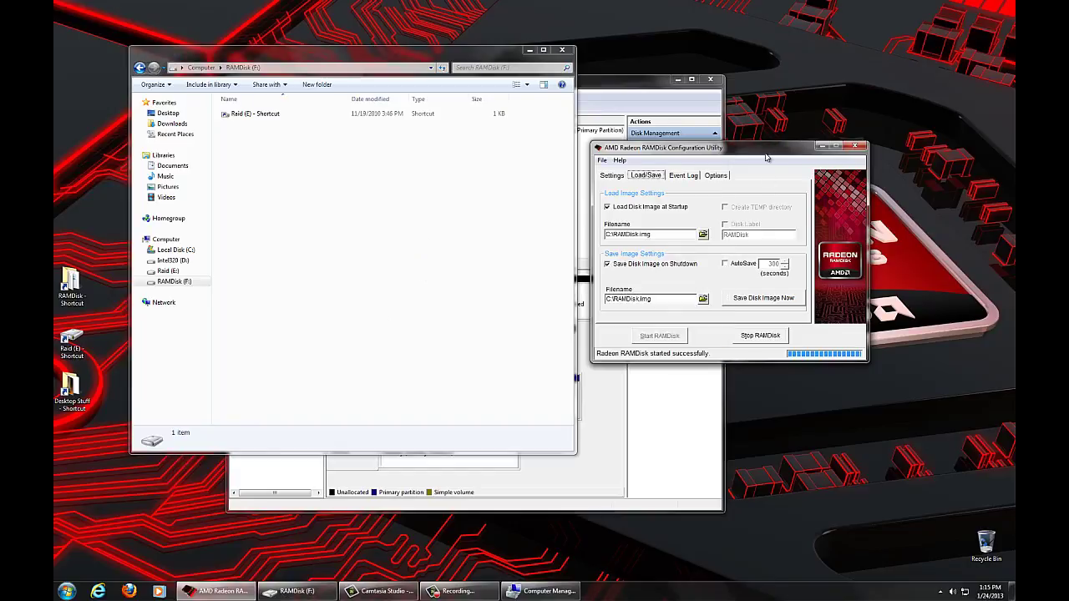
# Copy the desktop's RAMDisk shortcut onto drive F with Save Disk Image on Shutdown switched off, and re-enable that option
pyautogui.click(608, 265)
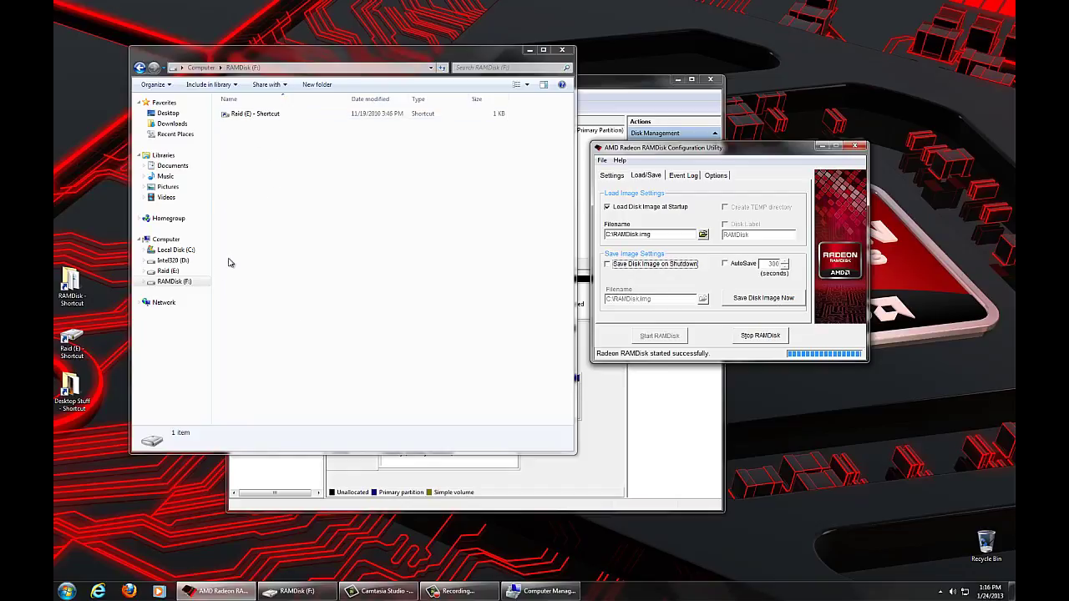
pyautogui.moveTo(71, 284); pyautogui.dragTo(371, 272)
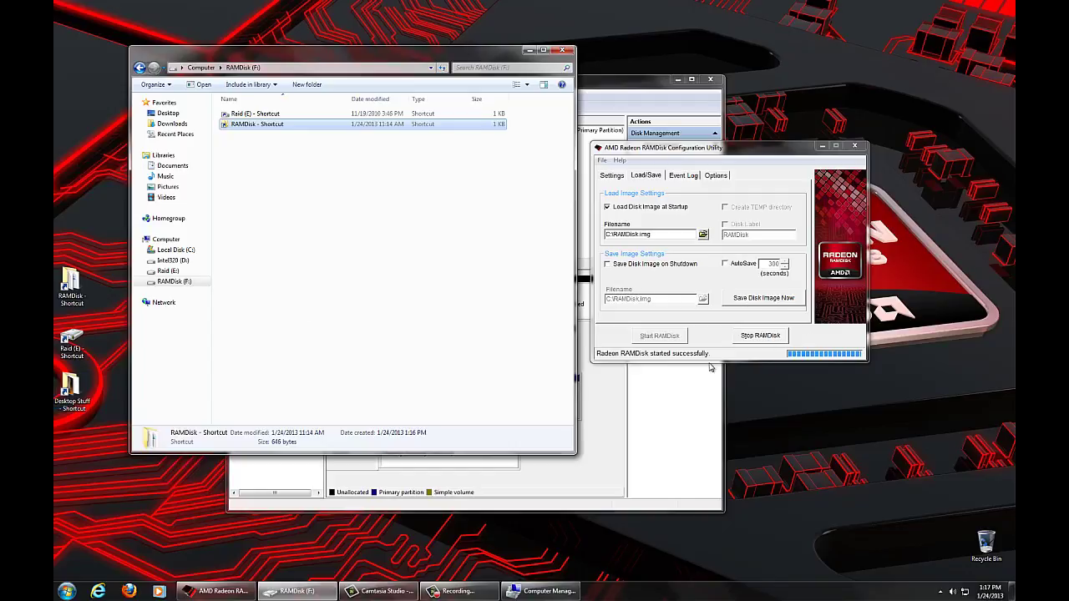
pyautogui.click(609, 265)
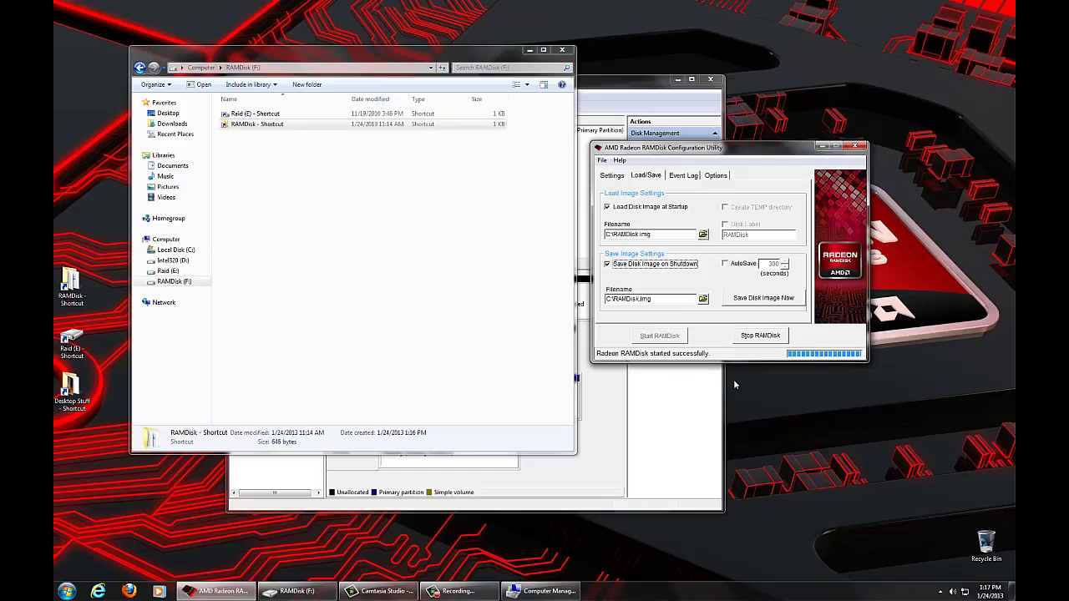
# Examine the RAM disk utility's basic settings, load and save settings, event log, and timeout, backup, compression and memory-clearing options
pyautogui.click(613, 177)
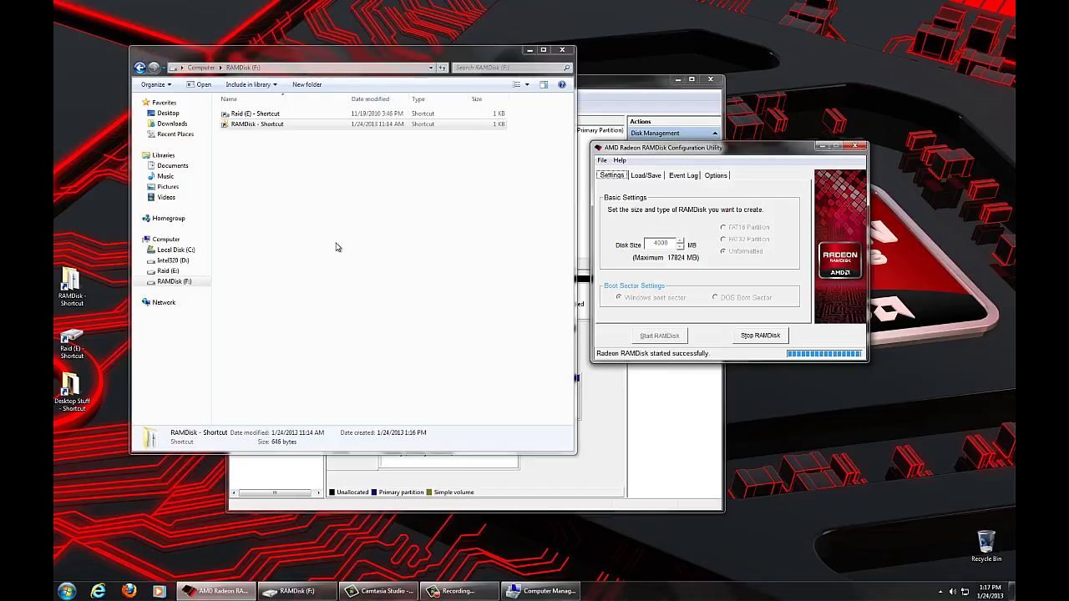
pyautogui.click(684, 176)
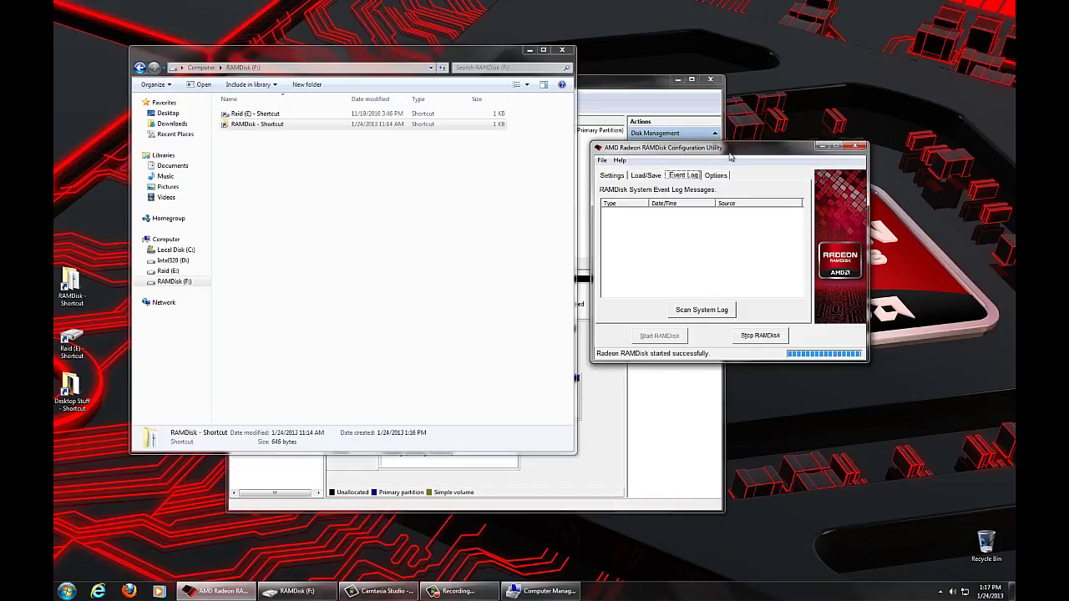
pyautogui.click(719, 175)
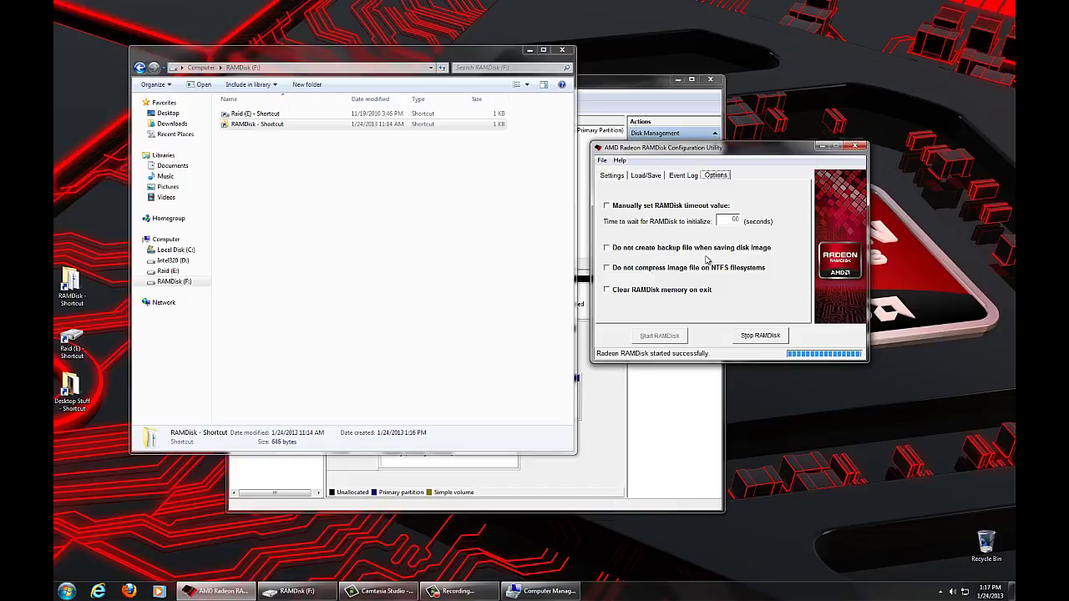
pyautogui.click(638, 83)
pyautogui.click(362, 64)
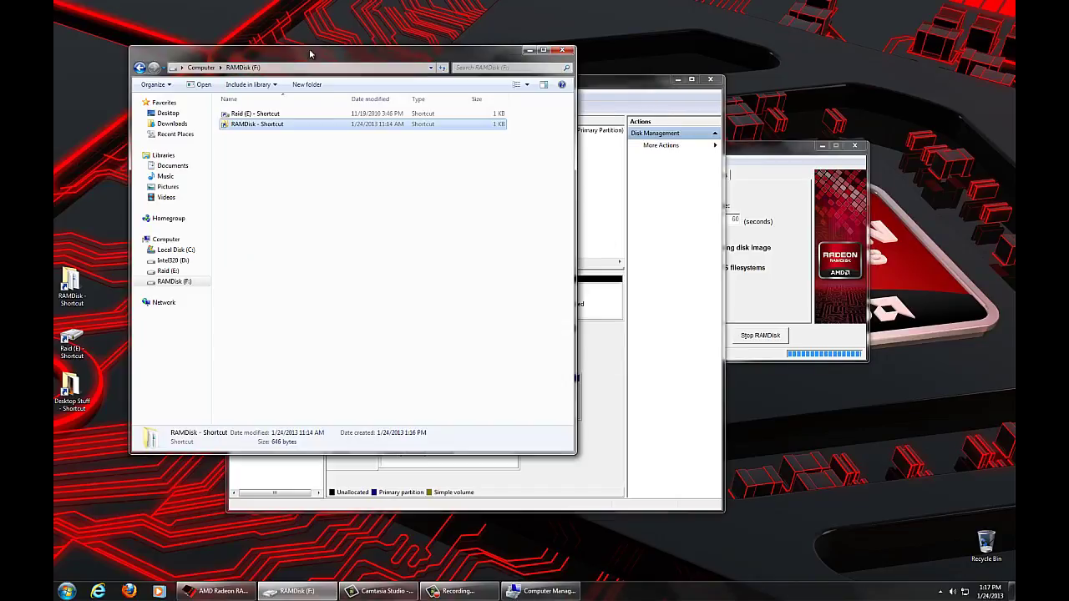
pyautogui.click(803, 158)
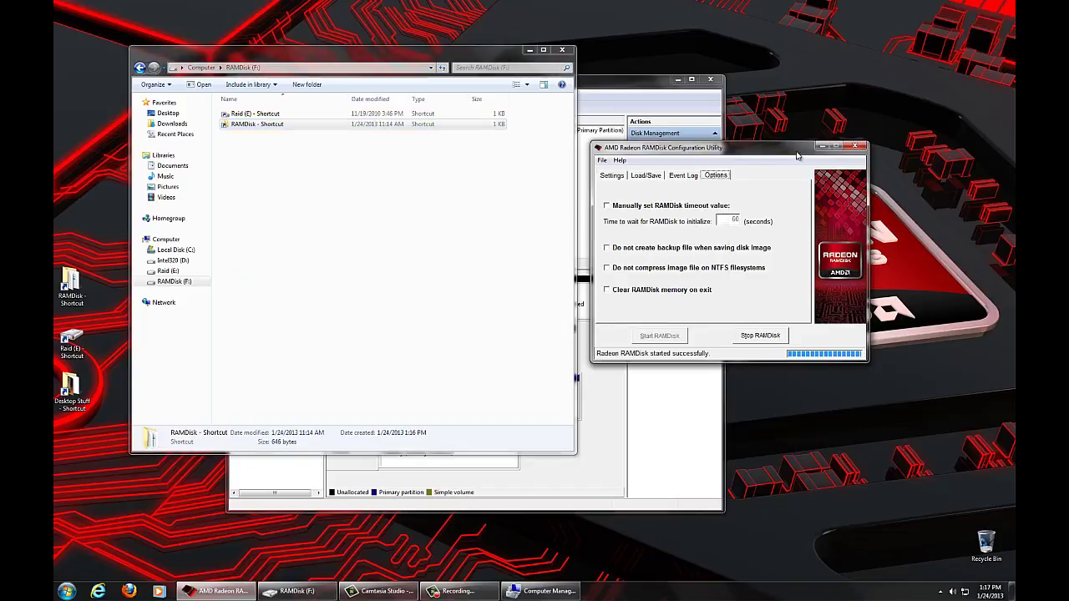
pyautogui.click(648, 176)
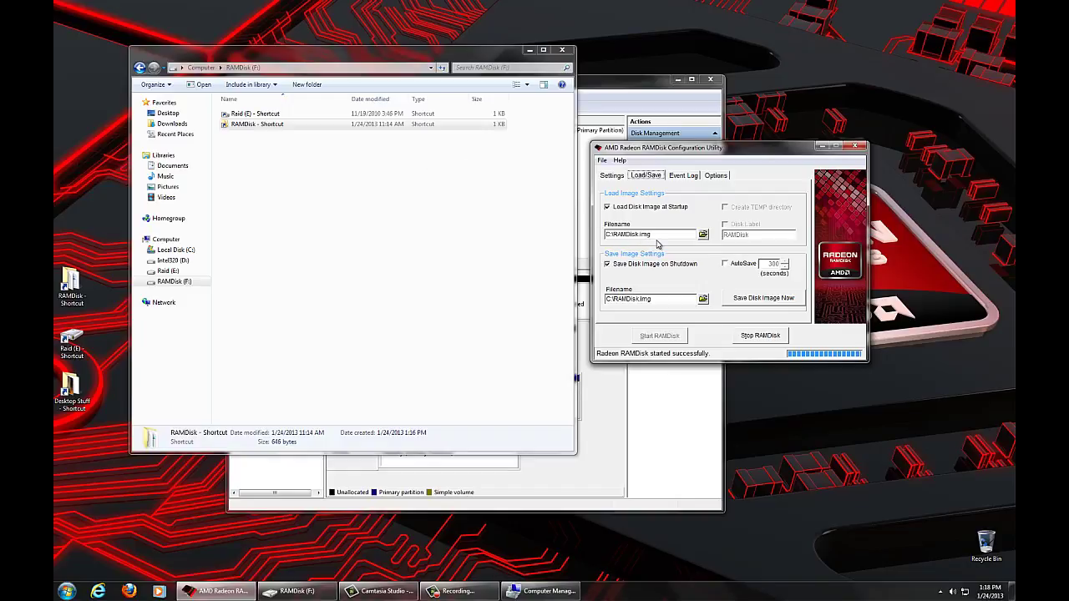
pyautogui.click(685, 177)
pyautogui.click(723, 181)
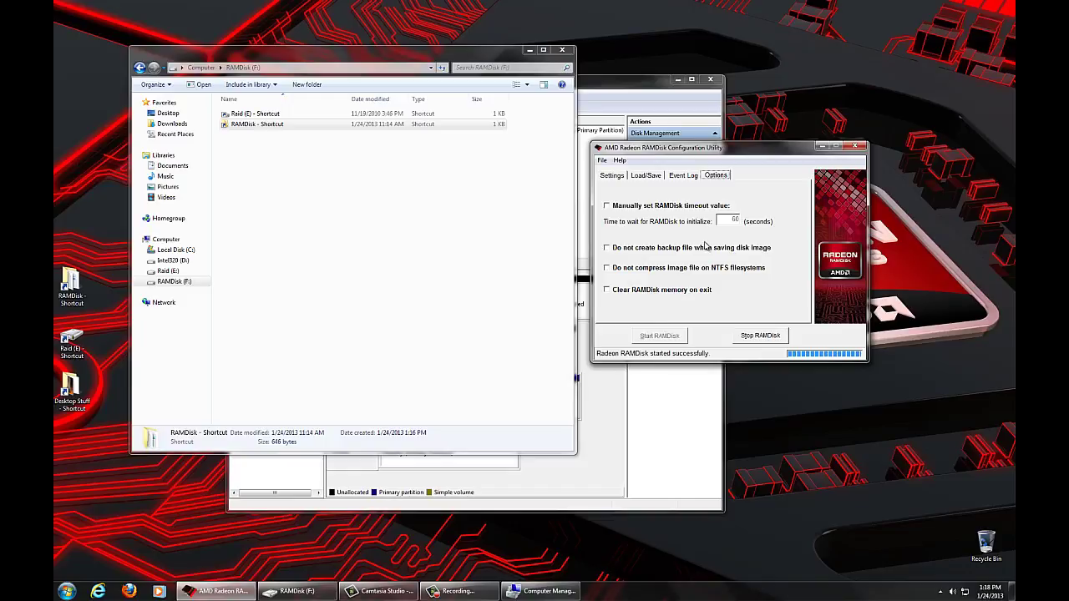
pyautogui.moveTo(750, 151); pyautogui.dragTo(770, 206)
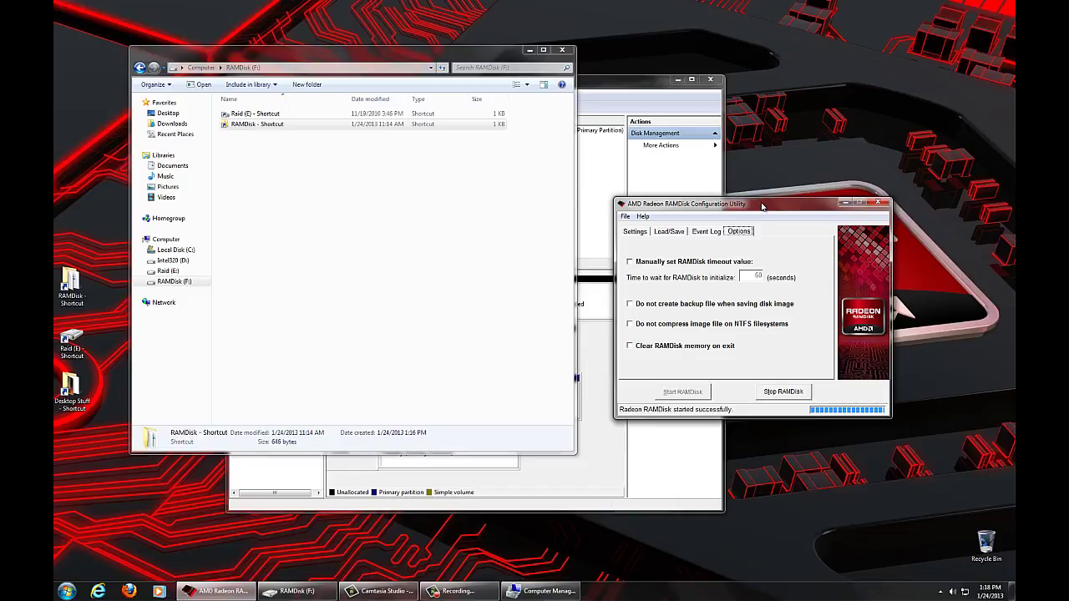
pyautogui.moveTo(752, 204); pyautogui.dragTo(731, 240)
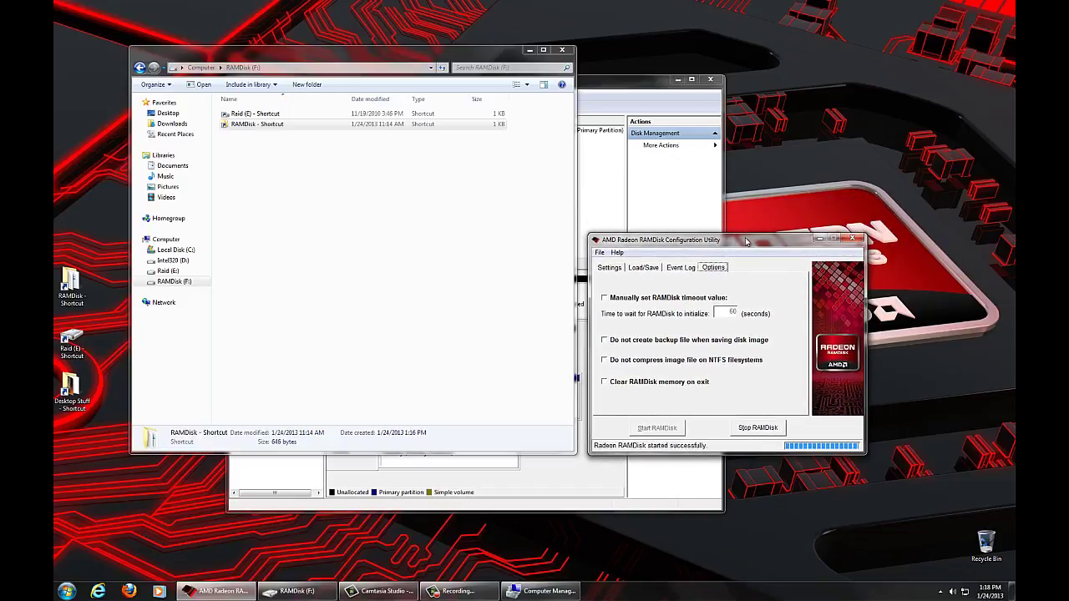